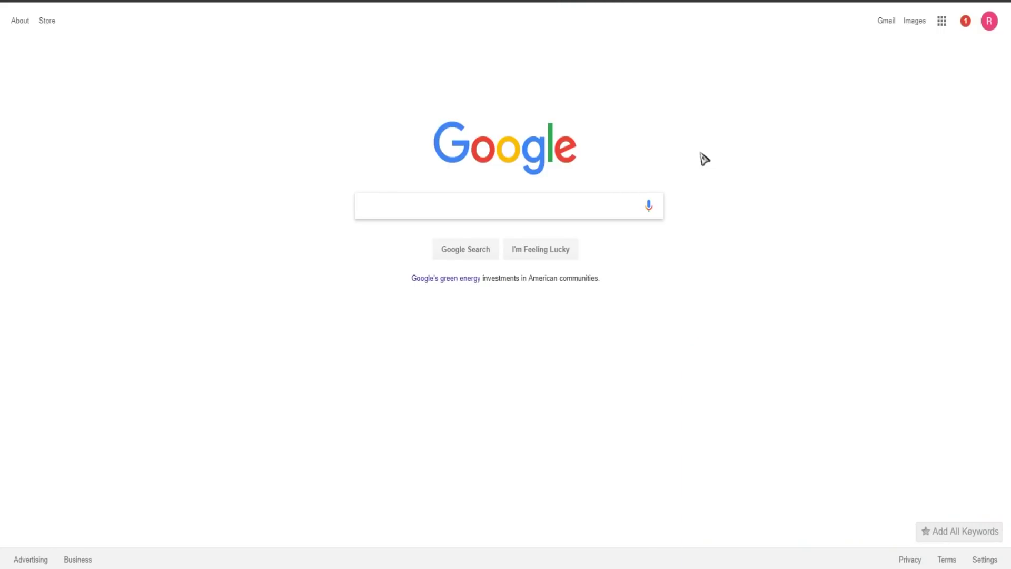
Step: Search Google for "sony vegas 2d intro templates" and look over the results
{"action": "type", "text": "sony vegas"}
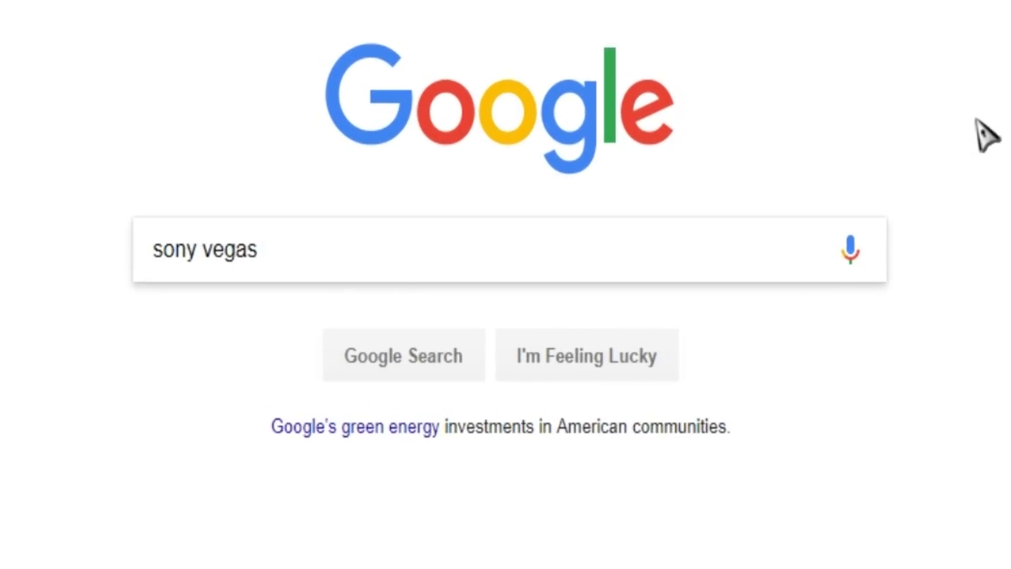
{"action": "type", "text": " 2d intro templates"}
{"action": "key", "text": "Return"}
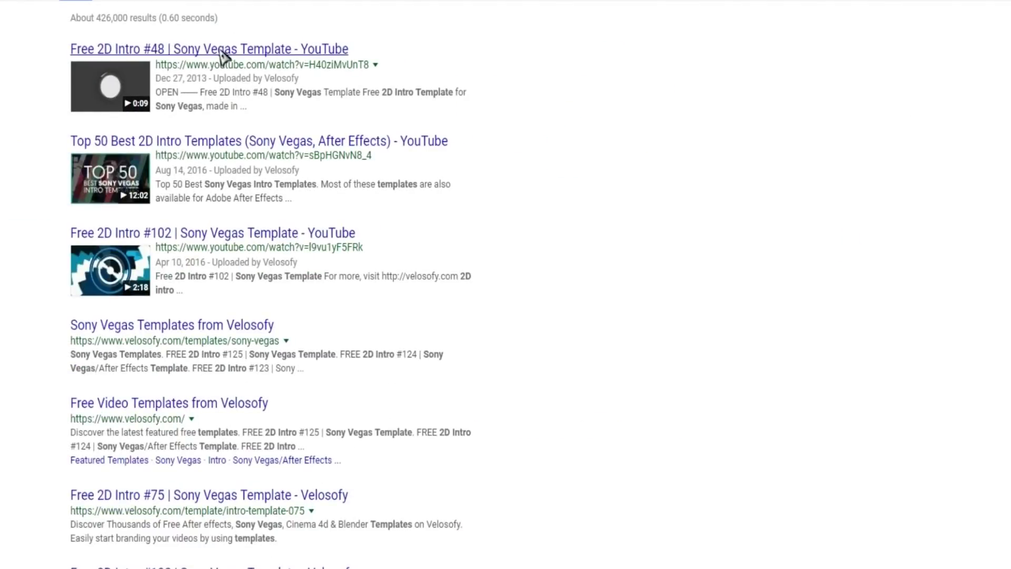
{"action": "scroll", "coordinate": [158, 108], "scroll_direction": "down", "scroll_amount": 1}
{"action": "scroll", "coordinate": [172, 171], "scroll_direction": "up", "scroll_amount": 1}
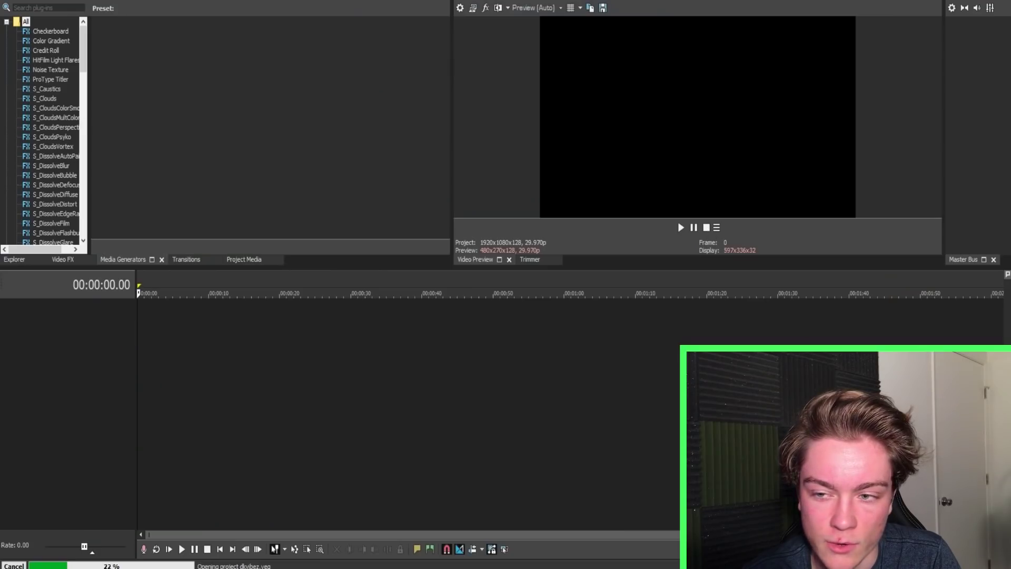
Step: Switch to VEGAS Pro and dismiss the VEGAS News window
{"action": "key", "text": "Return"}
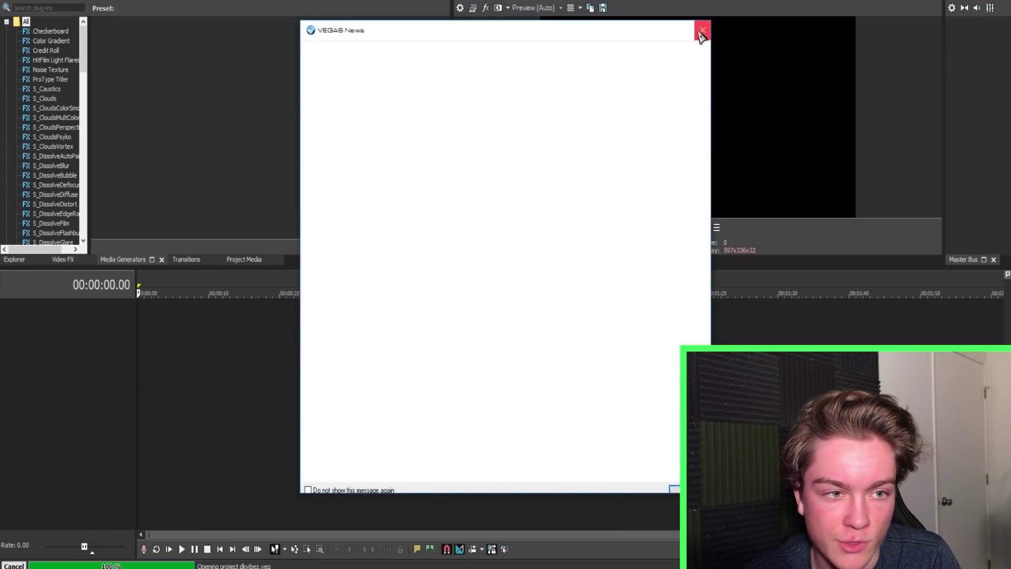
{"action": "left_click", "coordinate": [701, 32]}
{"action": "left_click", "coordinate": [595, 105]}
Step: Open intro2d.mp4 from the VIDEOS folder into the empty project
{"action": "key", "text": "alt+f"}
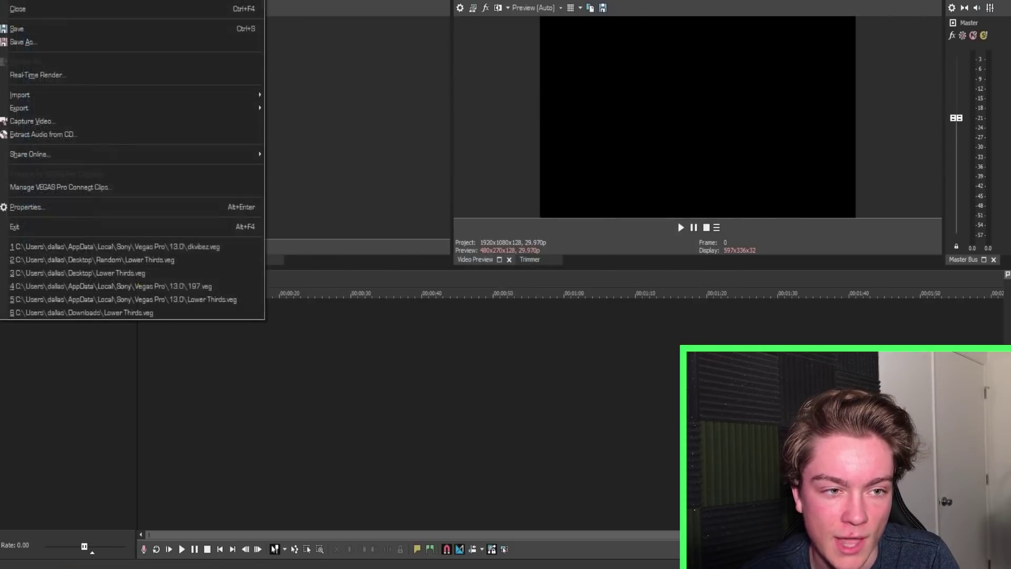
{"action": "left_click", "coordinate": [9, 2]}
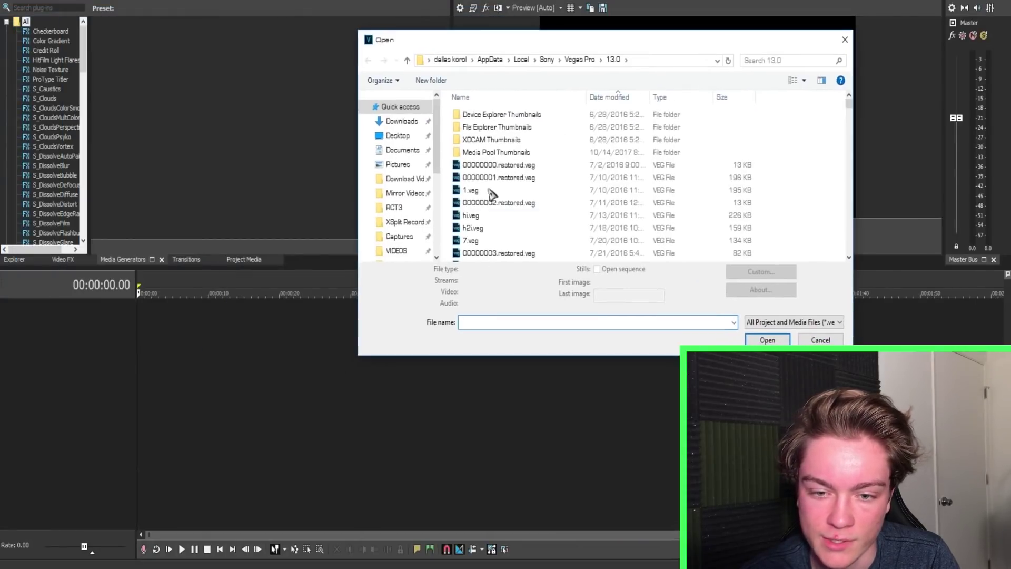
{"action": "scroll", "coordinate": [411, 206], "scroll_direction": "down", "scroll_amount": 1}
{"action": "left_click", "coordinate": [413, 198]}
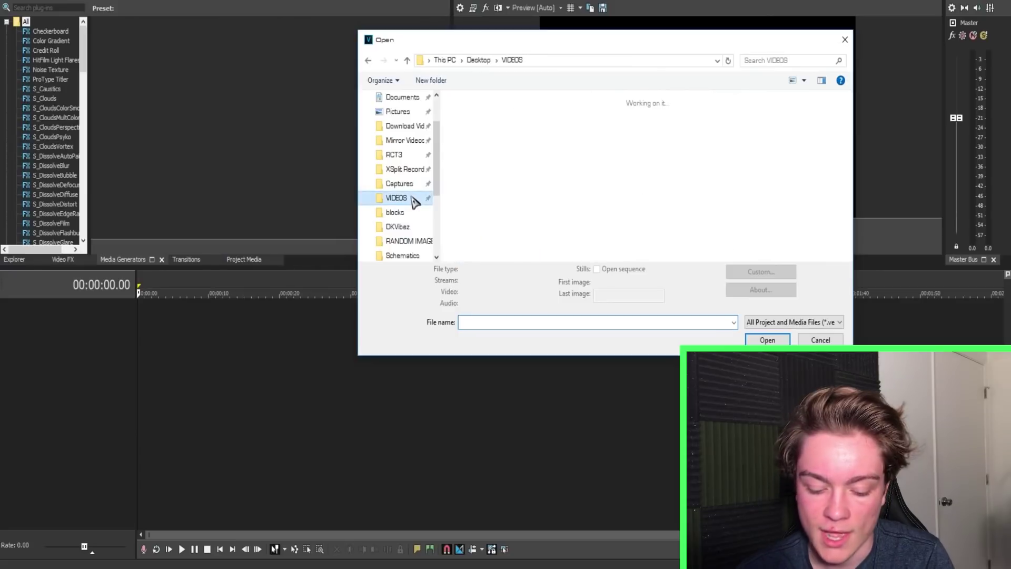
{"action": "left_click", "coordinate": [564, 323]}
{"action": "type", "text": "int"}
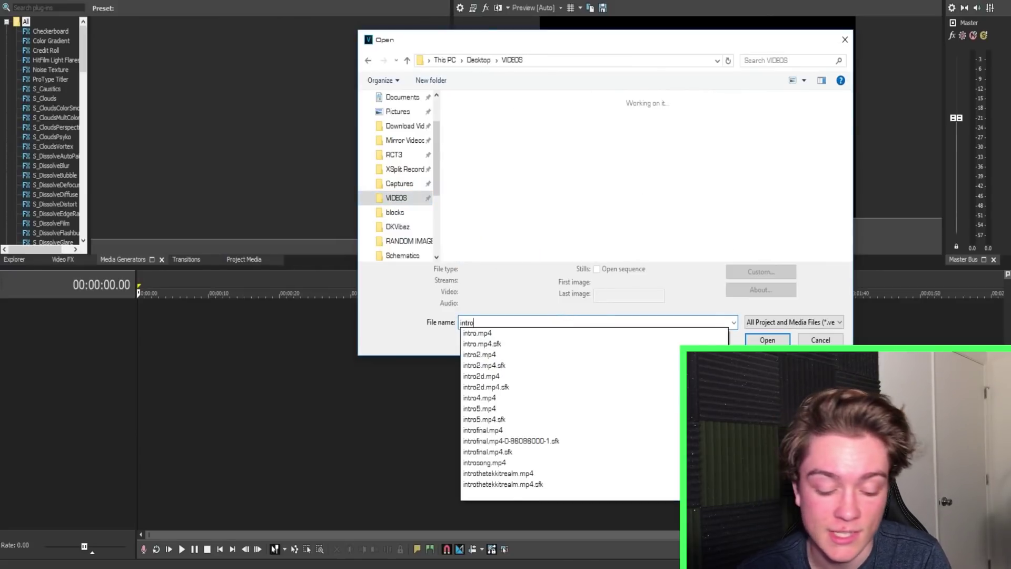
{"action": "type", "text": "ro"}
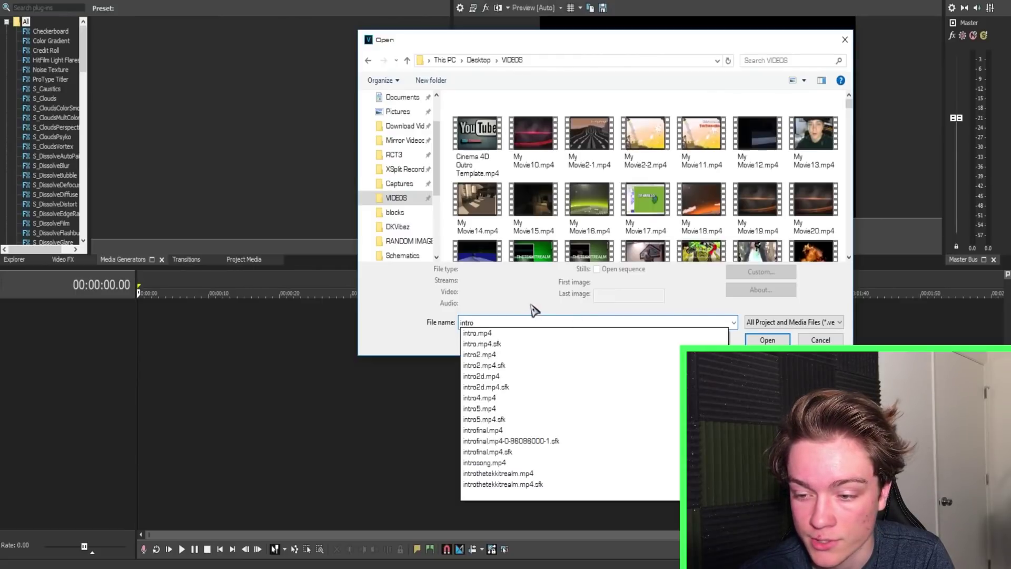
{"action": "type", "text": "2d"}
{"action": "key", "text": "Return"}
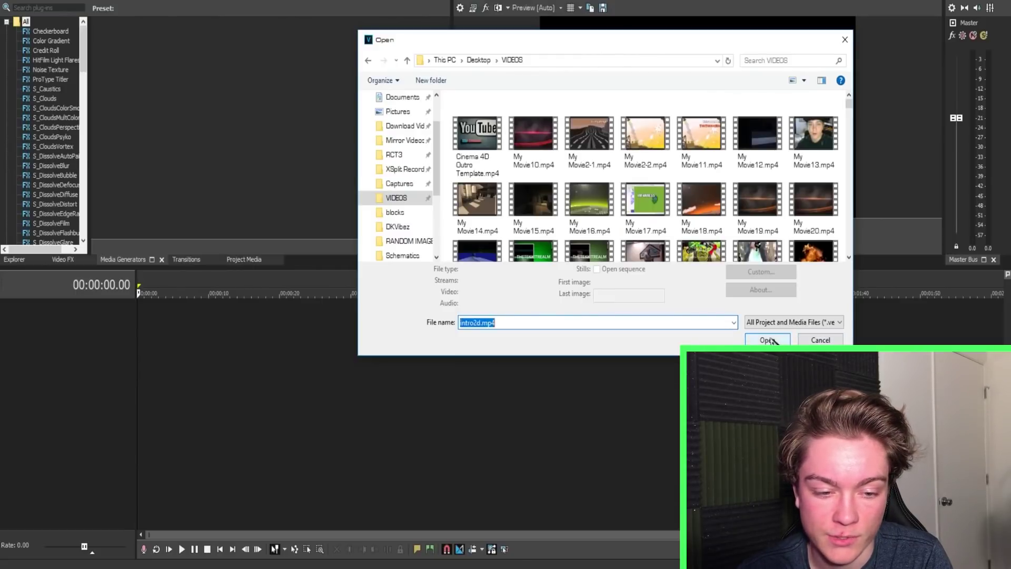
{"action": "left_click", "coordinate": [767, 340]}
Step: Insert an empty video track above the intro2d clip on the timeline
{"action": "left_click", "coordinate": [154, 315]}
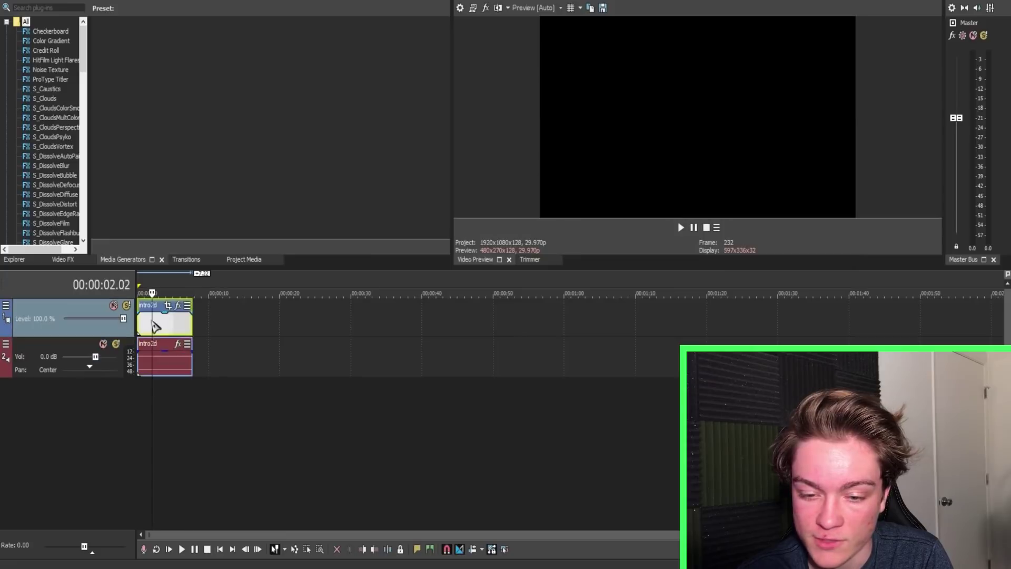
{"action": "scroll", "coordinate": [176, 343], "scroll_direction": "up", "scroll_amount": 6}
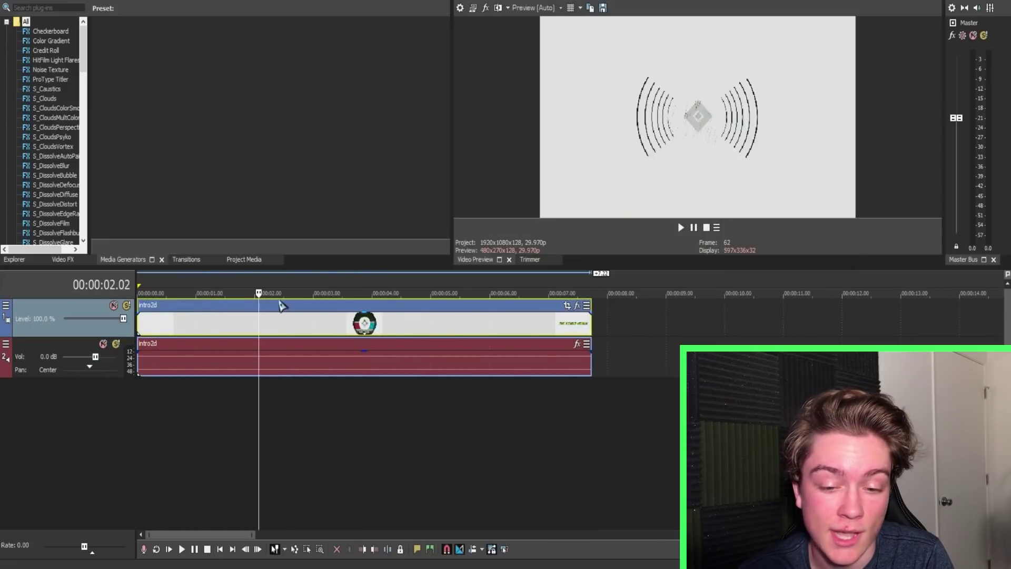
{"action": "left_click", "coordinate": [160, 324]}
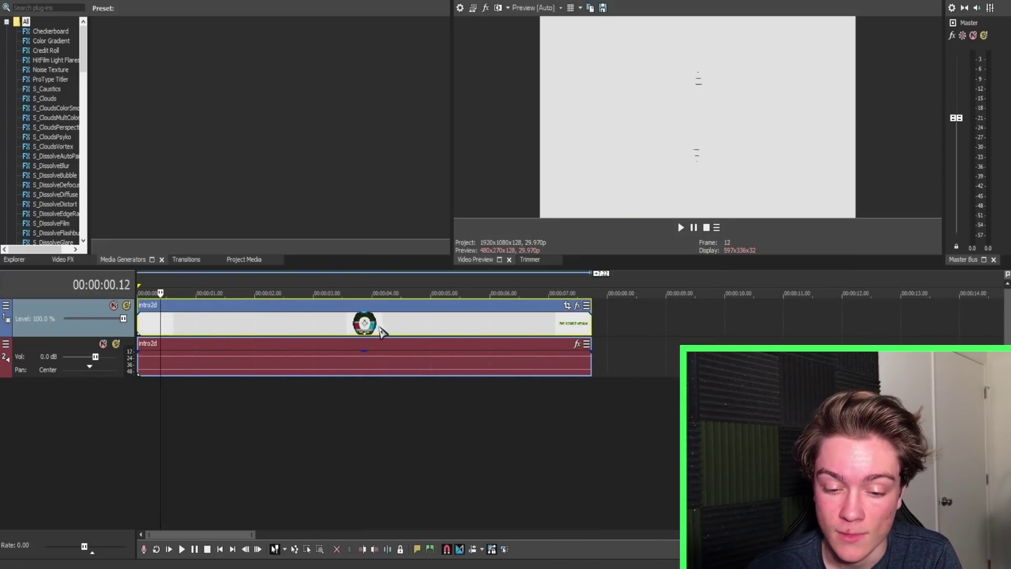
{"action": "right_click", "coordinate": [331, 415]}
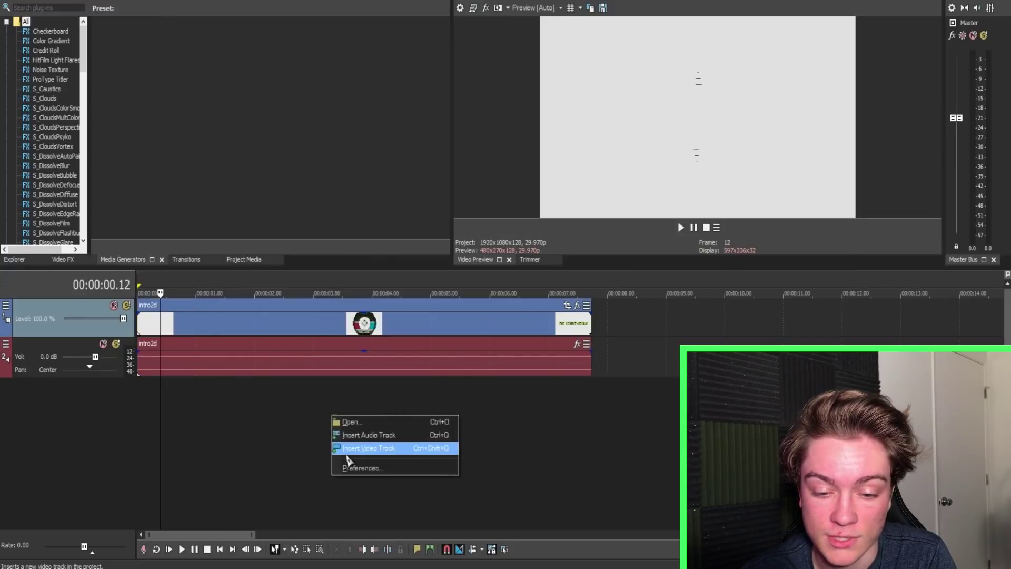
{"action": "left_click", "coordinate": [352, 448]}
Step: Scrub the first part of the intro2d clip to examine the animation around the circular logo
{"action": "left_click", "coordinate": [166, 358]}
{"action": "left_click", "coordinate": [362, 359]}
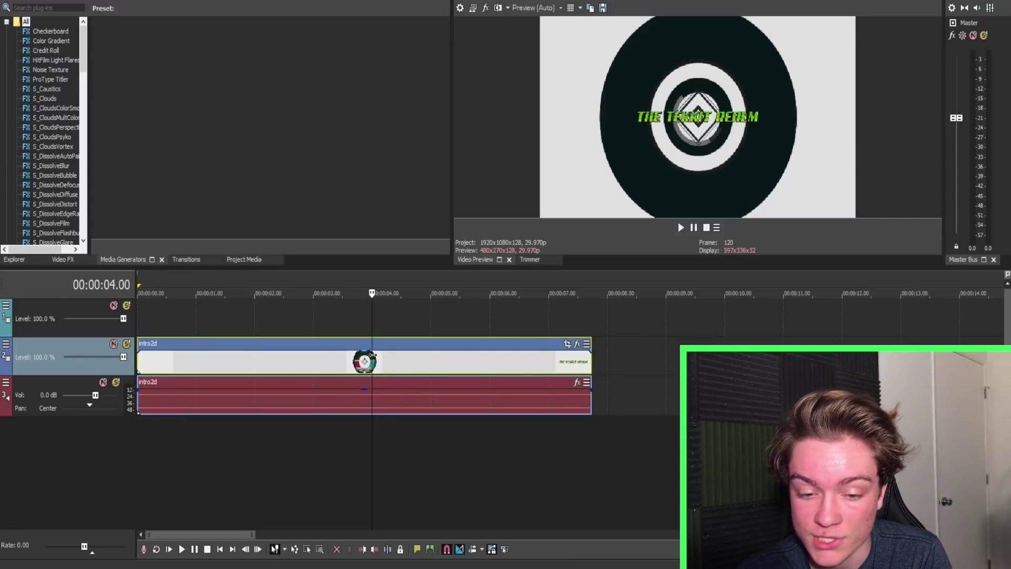
{"action": "left_click", "coordinate": [360, 361]}
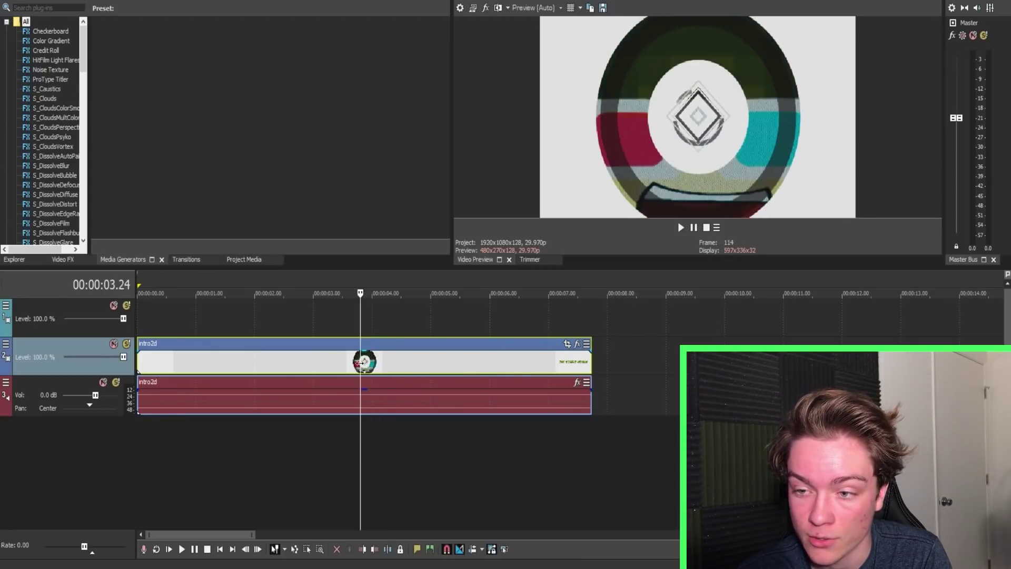
{"action": "left_click", "coordinate": [316, 361]}
{"action": "left_click", "coordinate": [277, 361]}
{"action": "left_click", "coordinate": [363, 362]}
{"action": "left_click", "coordinate": [410, 366]}
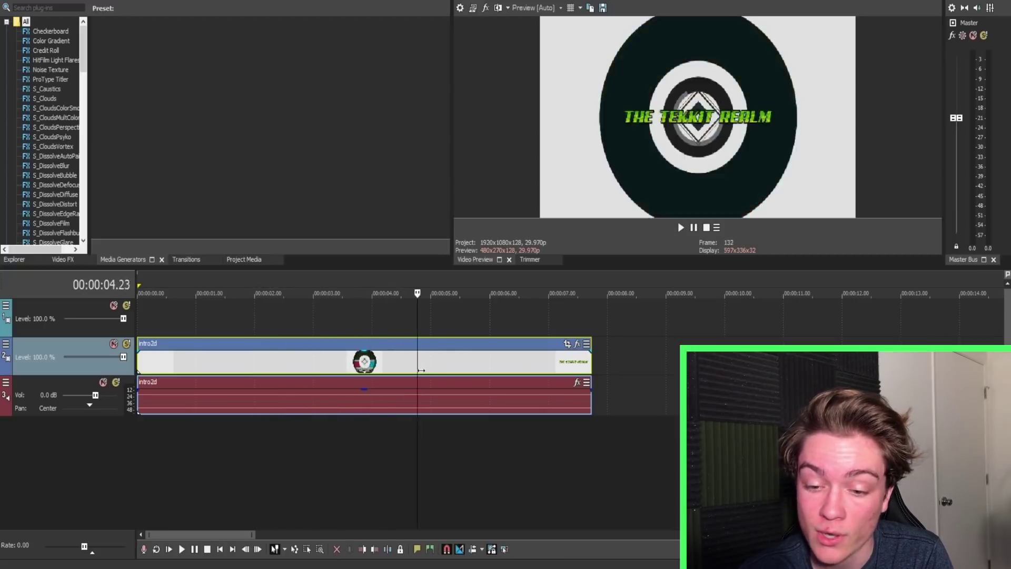
Step: Scrub the later part of the intro2d clip to examine the title text and its glow effect
{"action": "left_click", "coordinate": [454, 370]}
{"action": "left_click", "coordinate": [497, 370]}
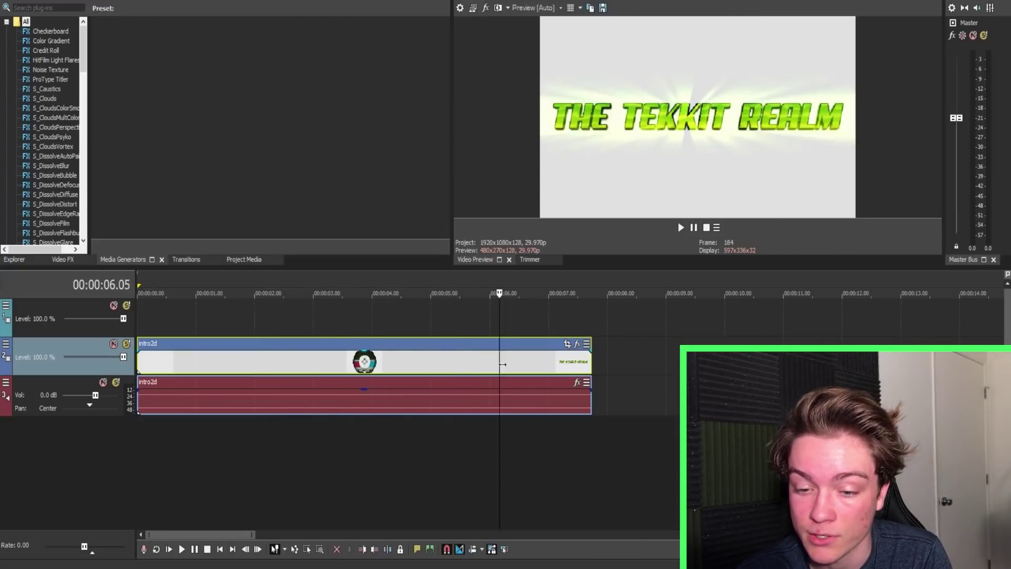
{"action": "left_click", "coordinate": [523, 366]}
{"action": "left_click", "coordinate": [466, 357]}
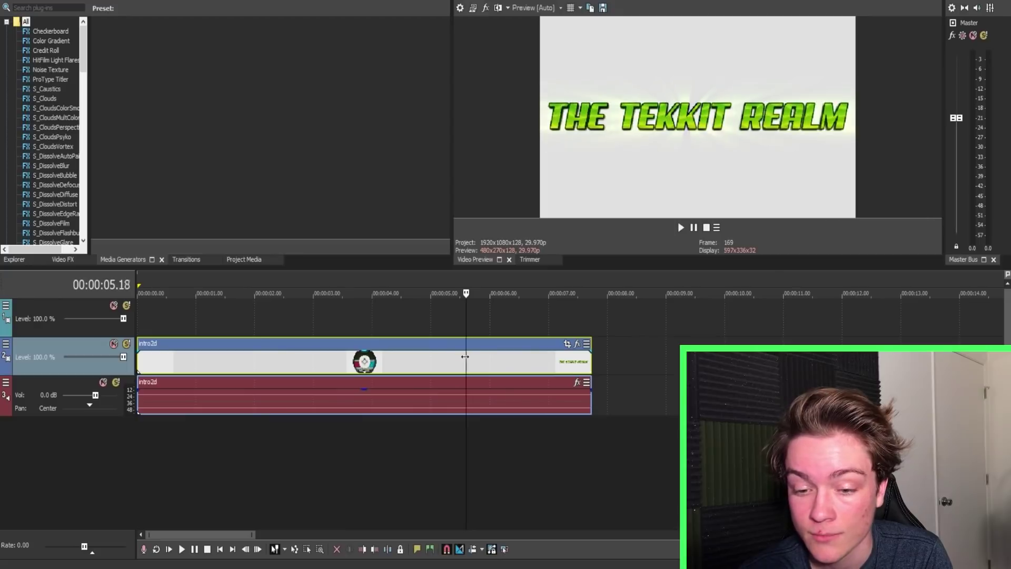
{"action": "left_click", "coordinate": [509, 376]}
{"action": "left_click", "coordinate": [474, 360]}
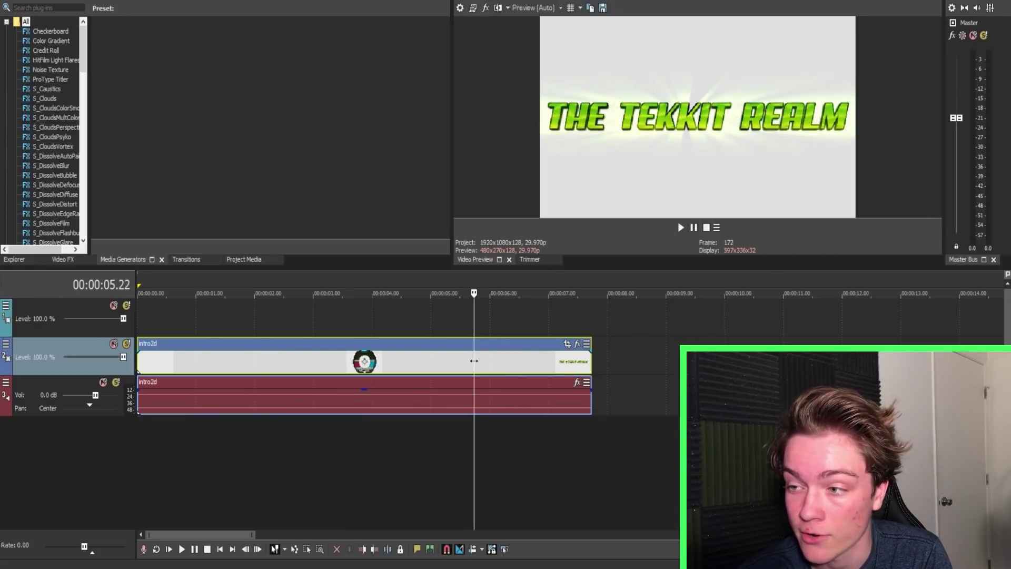
{"action": "left_click", "coordinate": [488, 353]}
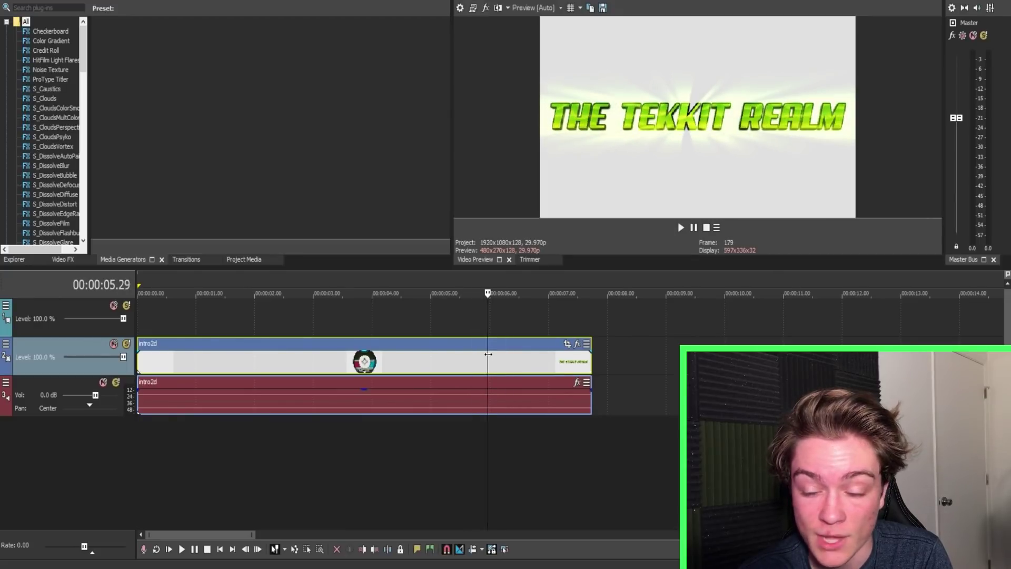
Step: Review the intro2d clip again from the opening shapes through the logo to the full title at about 5 seconds
{"action": "left_click", "coordinate": [302, 362]}
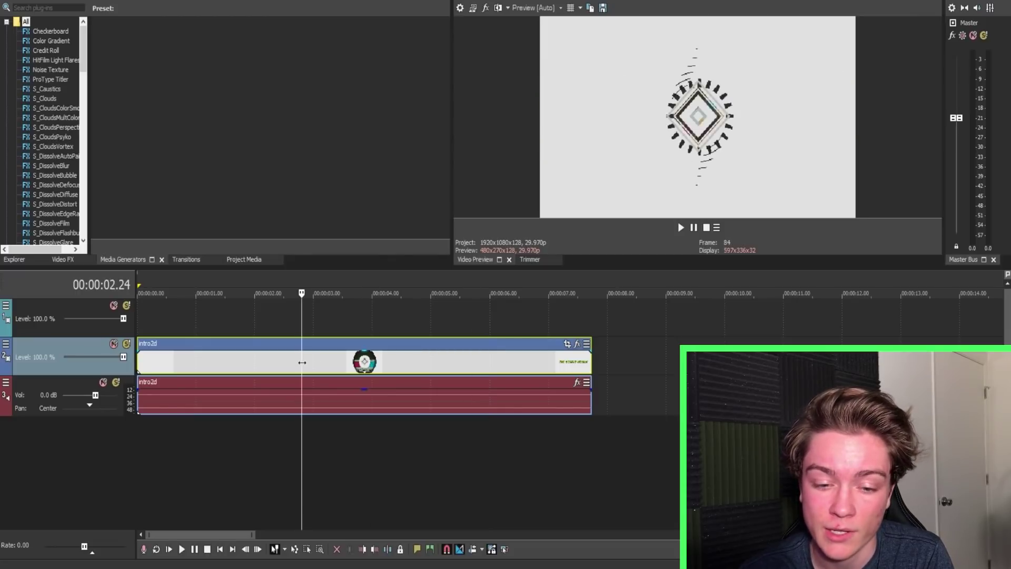
{"action": "left_click", "coordinate": [246, 362]}
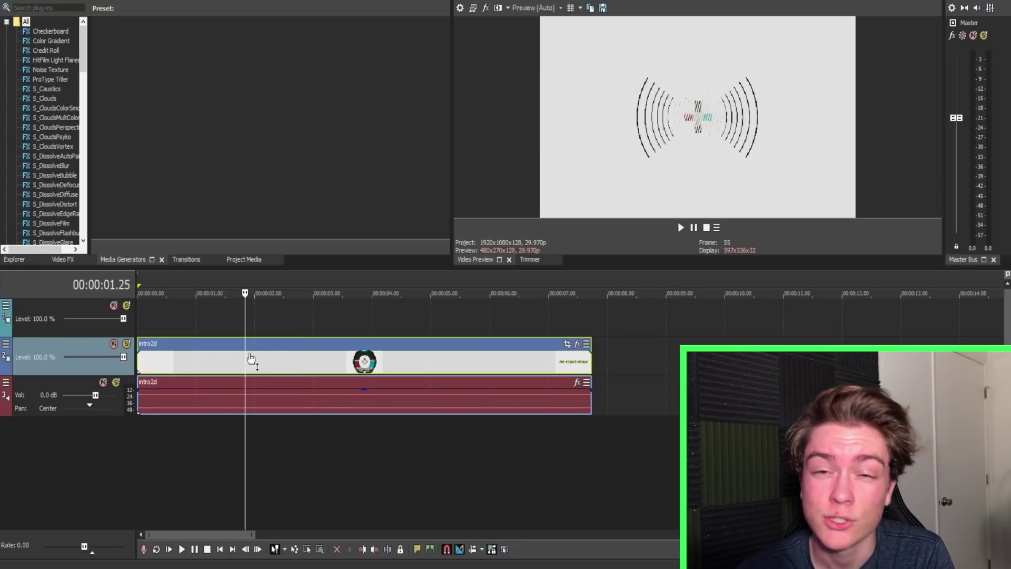
{"action": "mouse_move", "coordinate": [246, 358]}
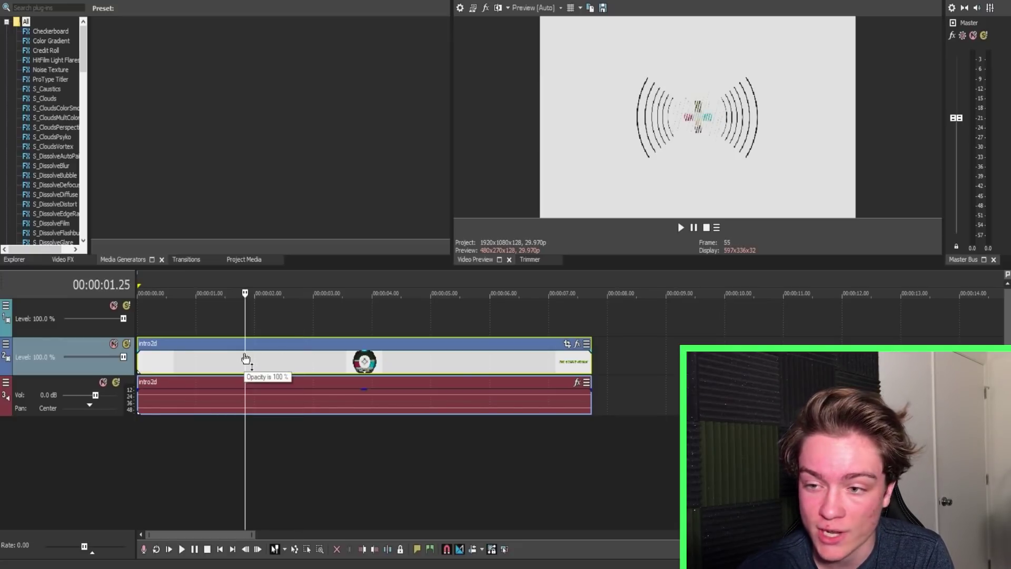
{"action": "left_click_drag", "start_coordinate": [246, 360], "coordinate": [315, 346]}
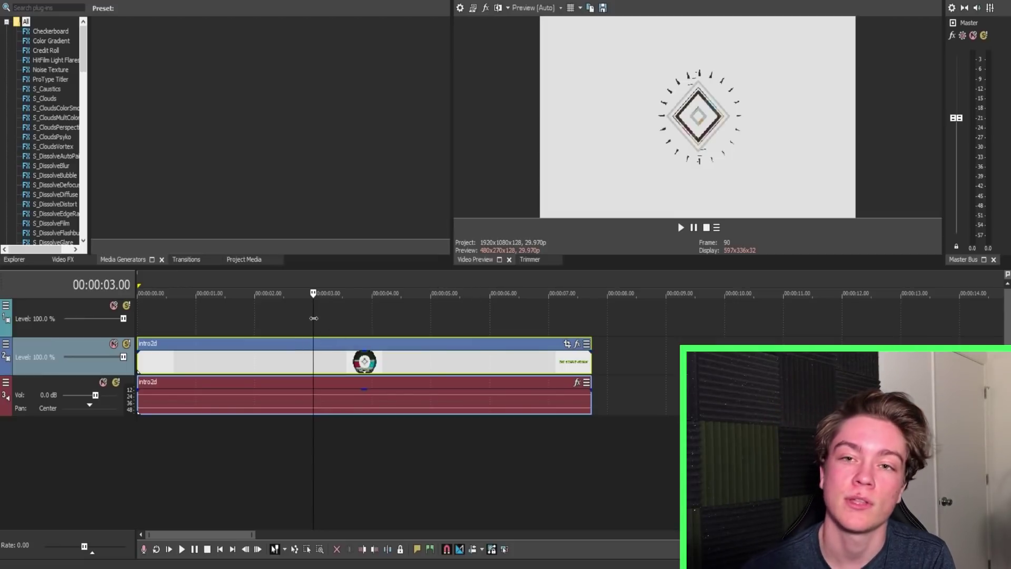
{"action": "left_click_drag", "start_coordinate": [314, 317], "coordinate": [363, 314]}
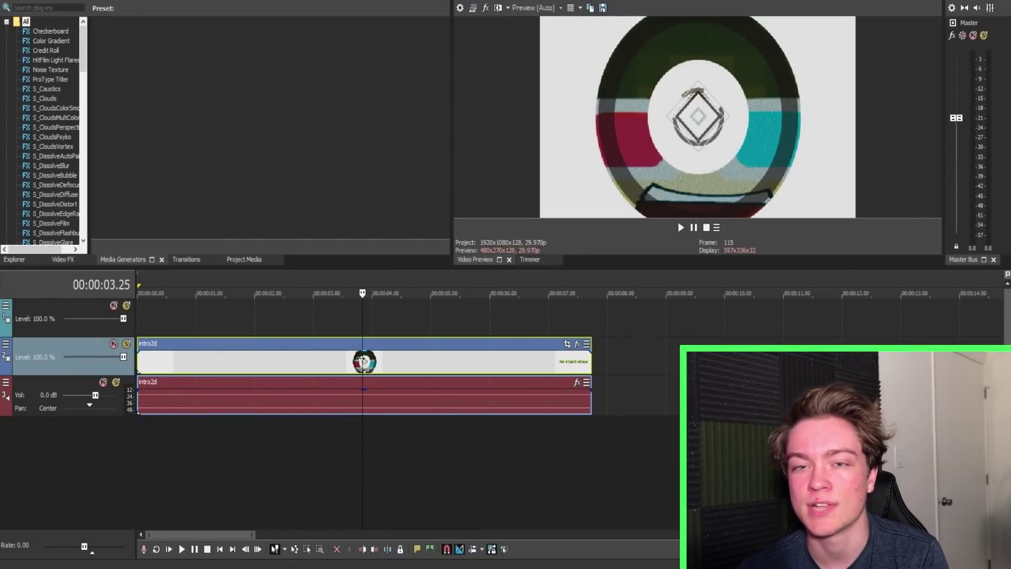
{"action": "left_click", "coordinate": [378, 353]}
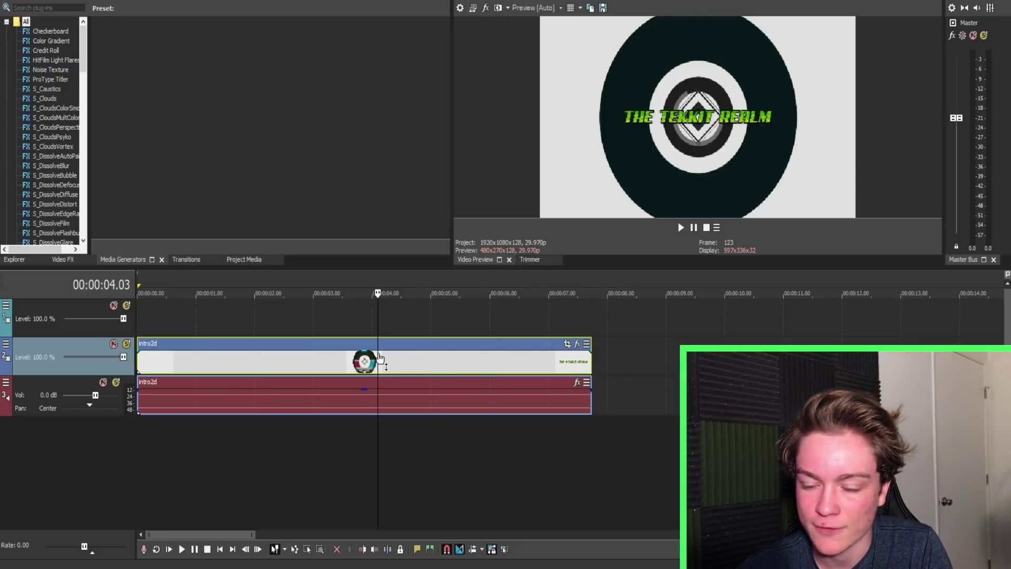
{"action": "left_click_drag", "start_coordinate": [379, 357], "coordinate": [415, 363]}
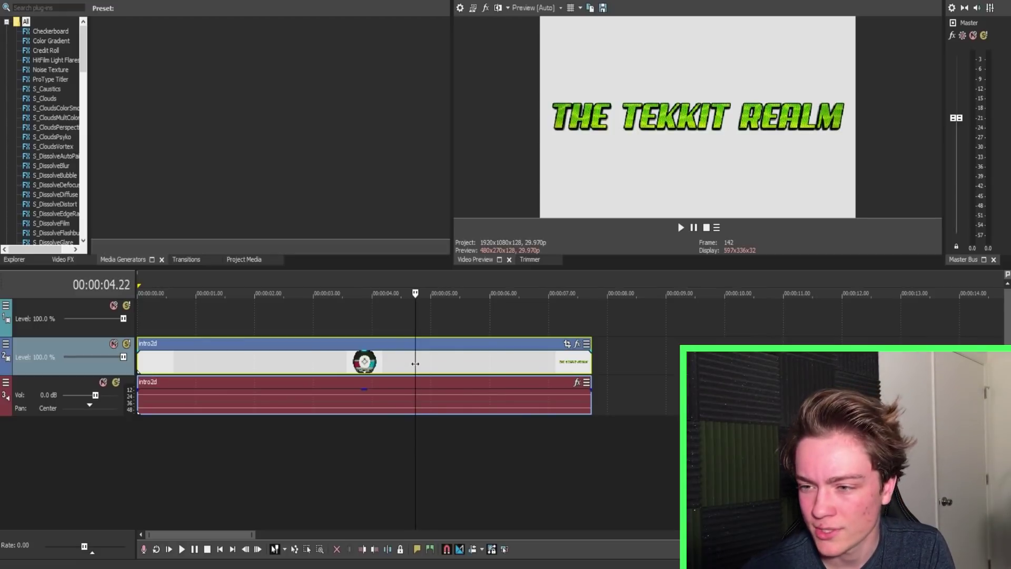
{"action": "left_click_drag", "start_coordinate": [415, 364], "coordinate": [454, 364]}
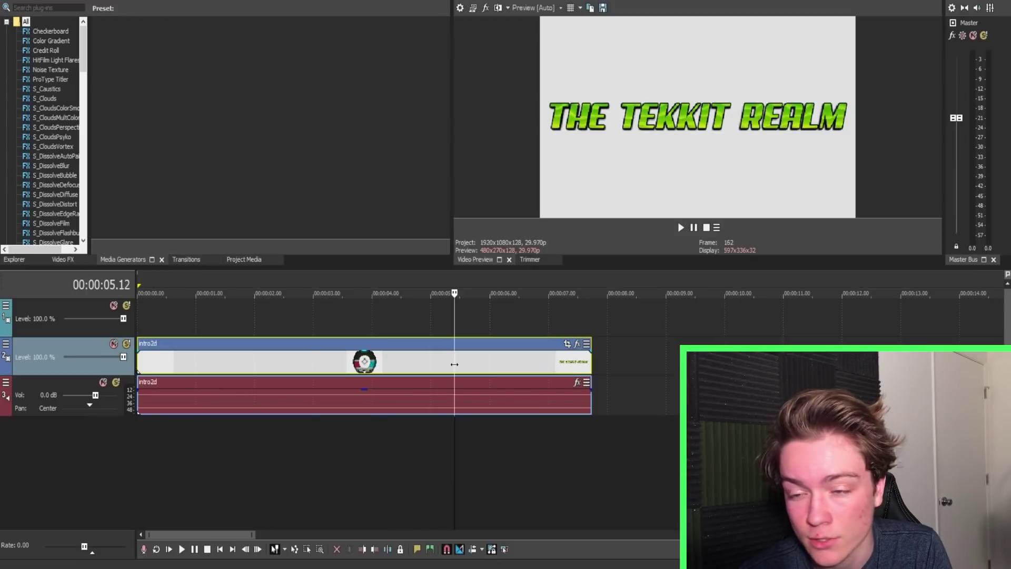
{"action": "mouse_move", "coordinate": [444, 368]}
{"action": "left_mouse_down"}
{"action": "mouse_move", "coordinate": [368, 363]}
{"action": "mouse_move", "coordinate": [445, 363]}
{"action": "left_mouse_up"}
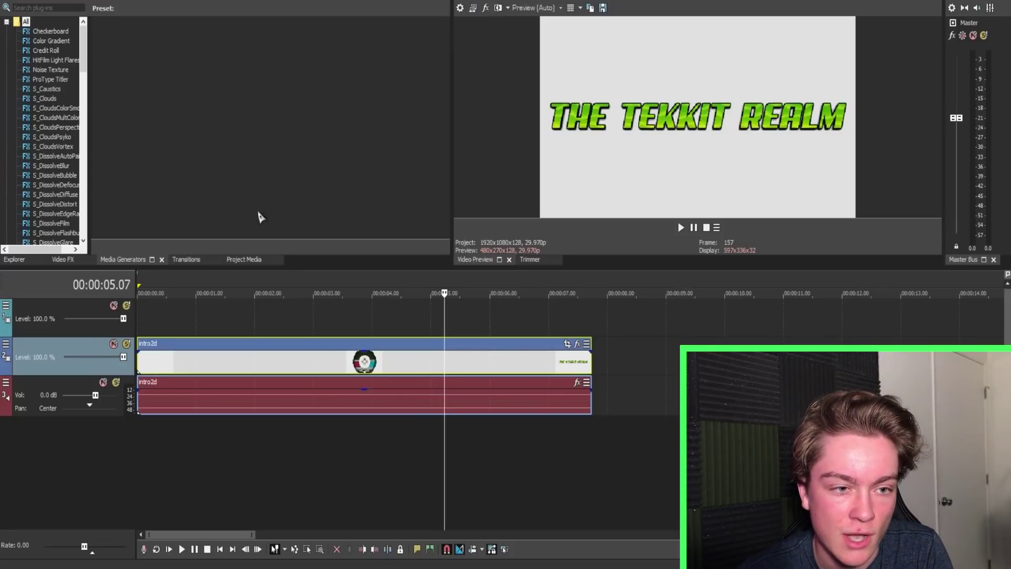
{"action": "key", "text": "alt+f"}
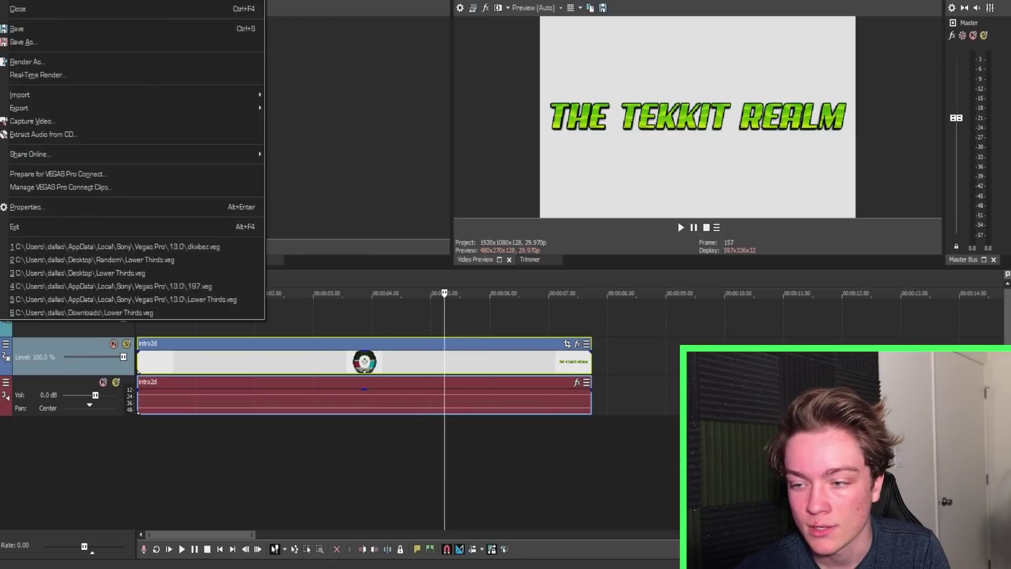
{"action": "key", "text": "Escape"}
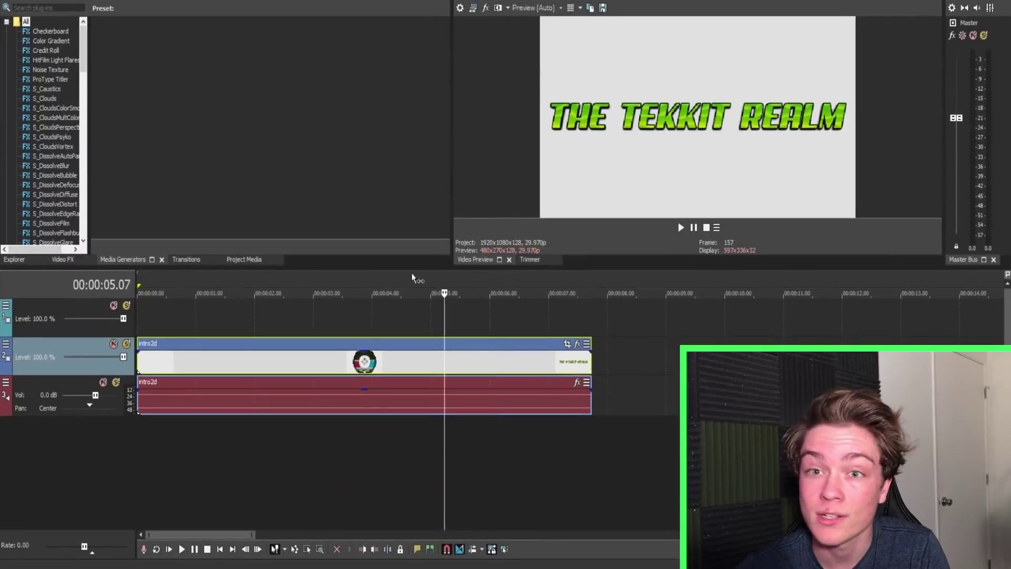
{"action": "mouse_move", "coordinate": [354, 365]}
{"action": "left_mouse_down"}
{"action": "mouse_move", "coordinate": [430, 369]}
{"action": "mouse_move", "coordinate": [354, 365]}
{"action": "left_mouse_up"}
{"action": "left_click_drag", "start_coordinate": [304, 343], "coordinate": [331, 368]}
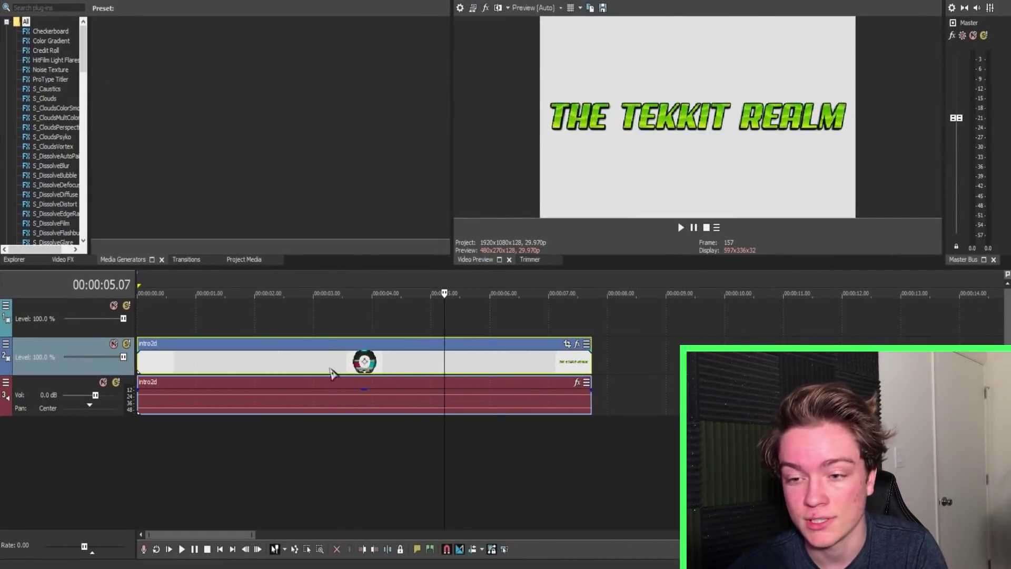
Step: Examine the intro2d clip around the 4-second mark, where the circular logo changes into the title
{"action": "left_click", "coordinate": [394, 362]}
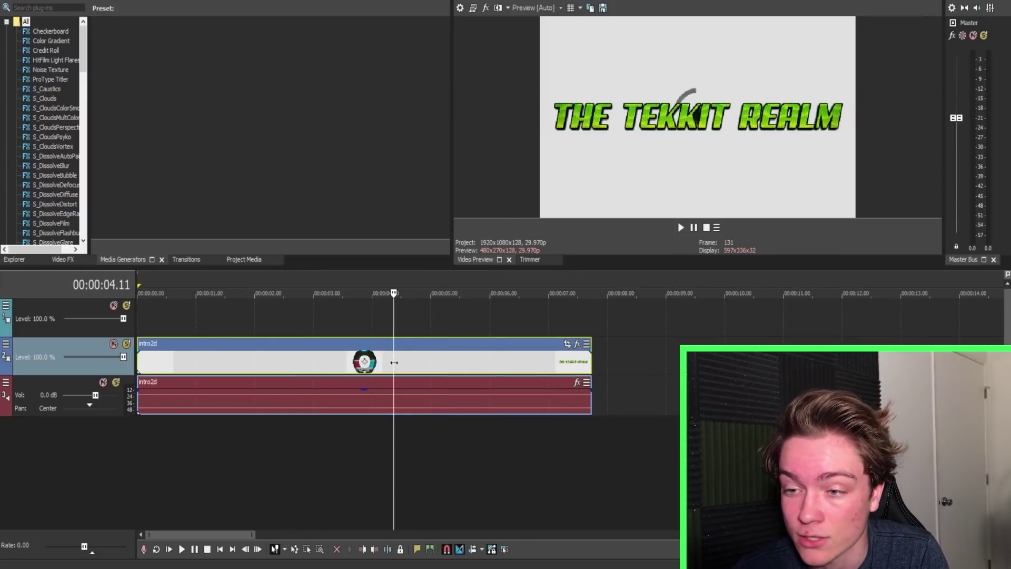
{"action": "left_click", "coordinate": [387, 362]}
{"action": "left_click", "coordinate": [354, 362]}
{"action": "left_click", "coordinate": [379, 363]}
{"action": "left_click", "coordinate": [352, 380]}
{"action": "left_click", "coordinate": [342, 385]}
{"action": "left_click", "coordinate": [374, 384]}
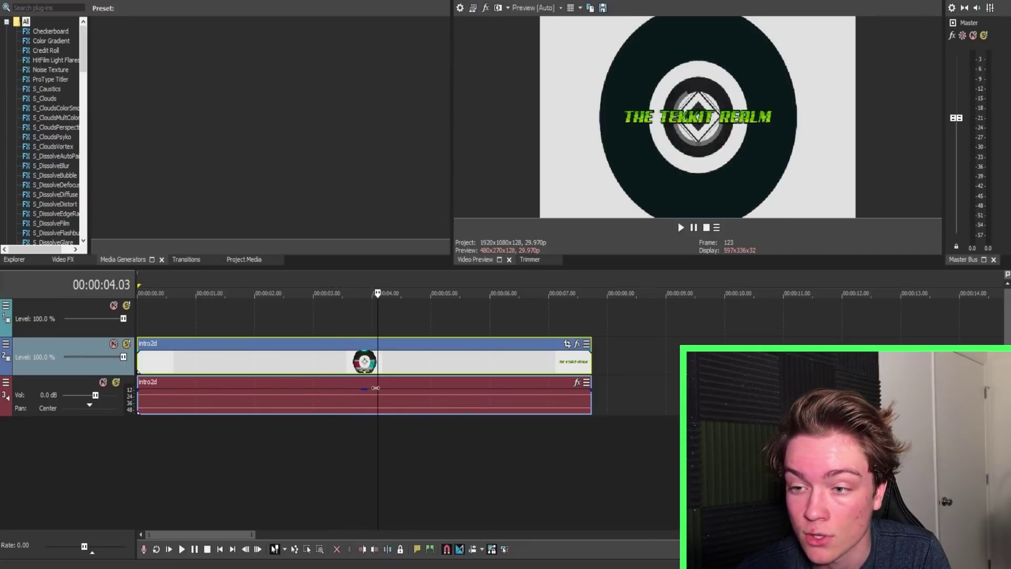
Step: Find the frame at 00:00:03.27, just before the title appears over the circular logo, and split the intro2d clip there
{"action": "left_click", "coordinate": [356, 387]}
{"action": "left_click", "coordinate": [362, 388]}
{"action": "left_click", "coordinate": [374, 387]}
{"action": "left_click", "coordinate": [369, 388]}
{"action": "left_click", "coordinate": [362, 387]}
{"action": "left_click", "coordinate": [365, 387]}
{"action": "left_click", "coordinate": [371, 387]}
{"action": "left_click", "coordinate": [367, 387]}
{"action": "left_click", "coordinate": [367, 387]}
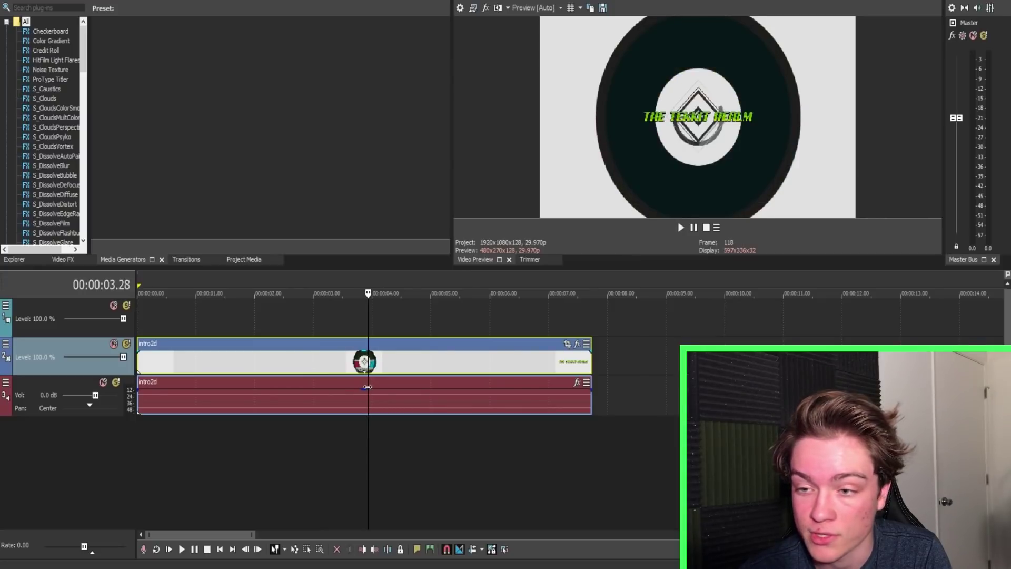
{"action": "left_click", "coordinate": [366, 384]}
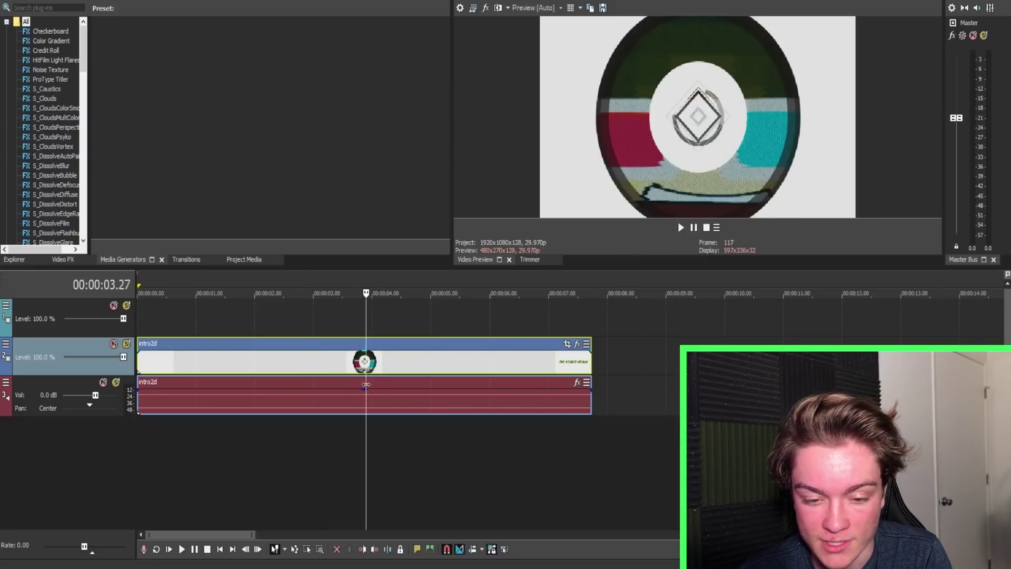
{"action": "key", "text": "s"}
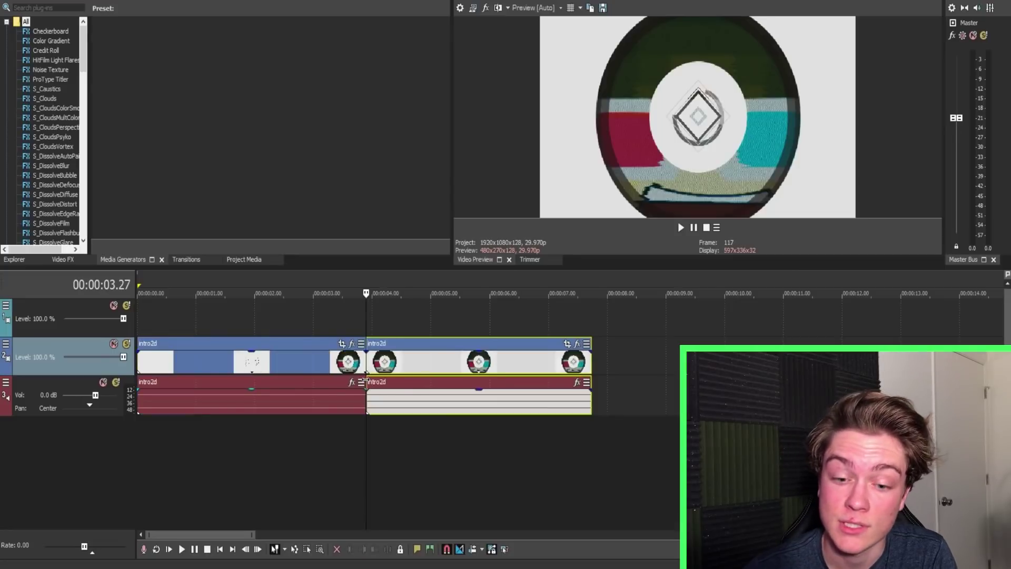
Step: Add the Pinch A filter package to the first intro2d segment as a video event effect
{"action": "left_click", "coordinate": [342, 358]}
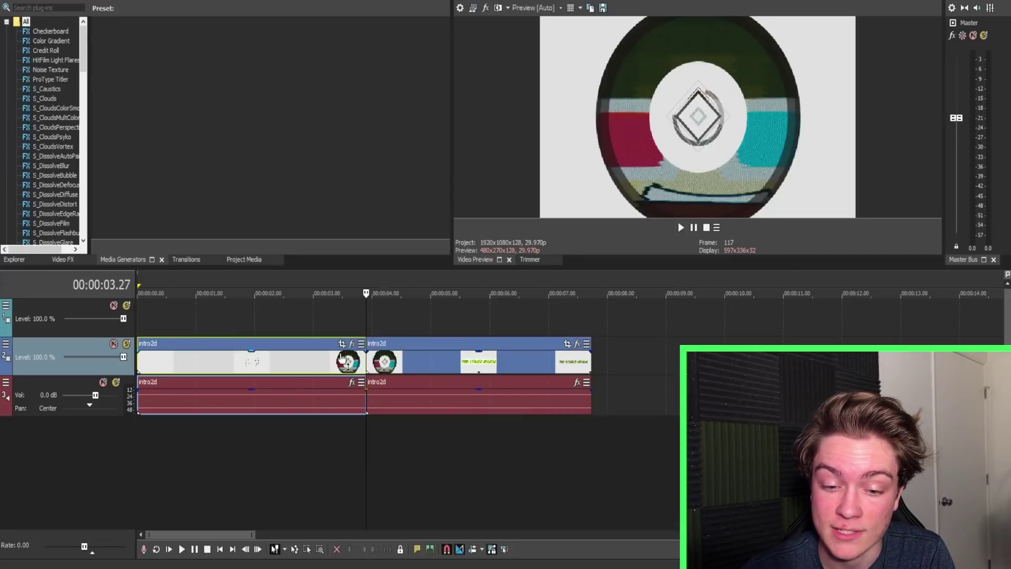
{"action": "left_click", "coordinate": [315, 371]}
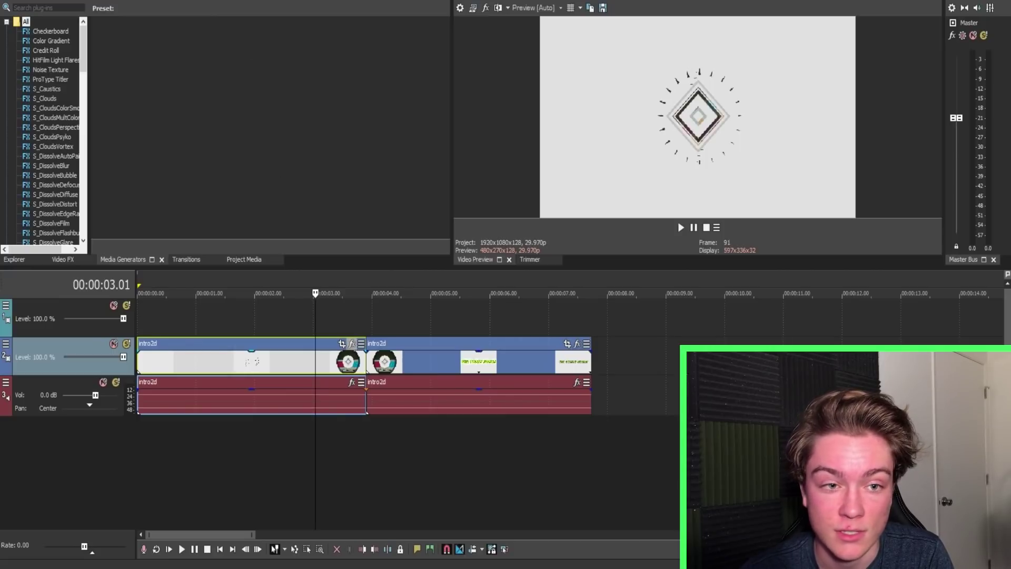
{"action": "left_click", "coordinate": [351, 343]}
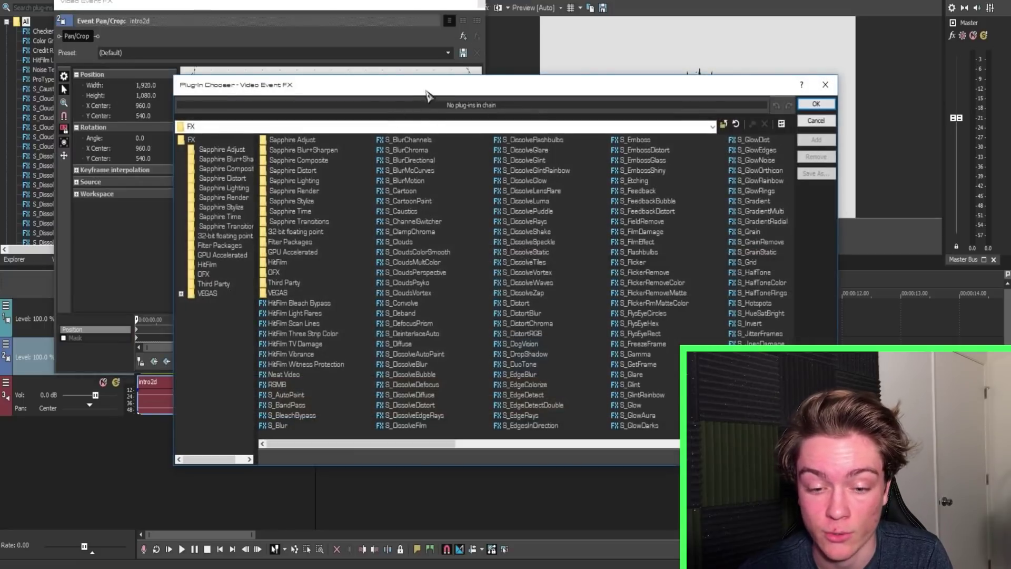
{"action": "left_click_drag", "start_coordinate": [429, 97], "coordinate": [370, 39]}
{"action": "left_click", "coordinate": [167, 184]}
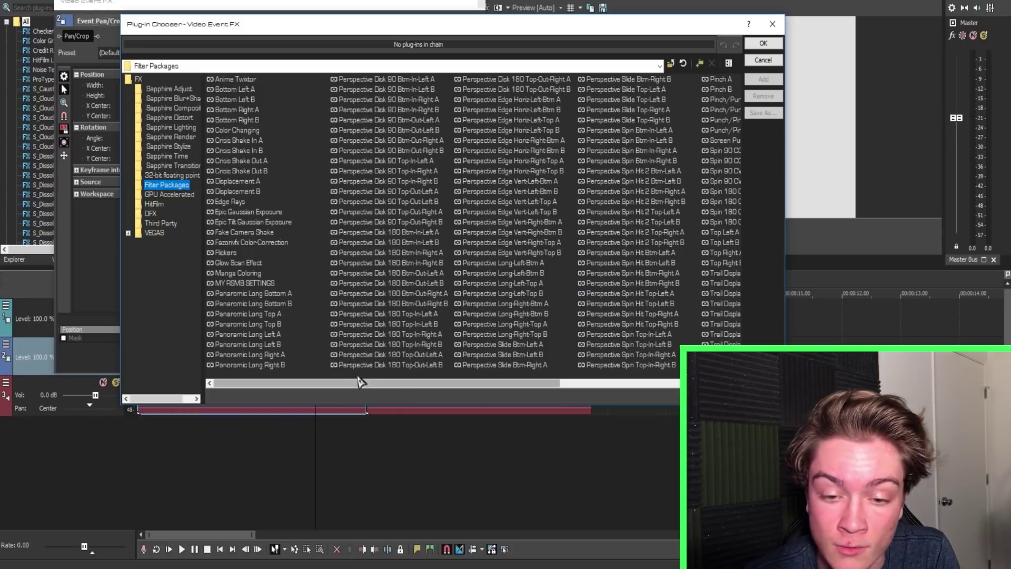
{"action": "left_click_drag", "start_coordinate": [364, 386], "coordinate": [342, 386]}
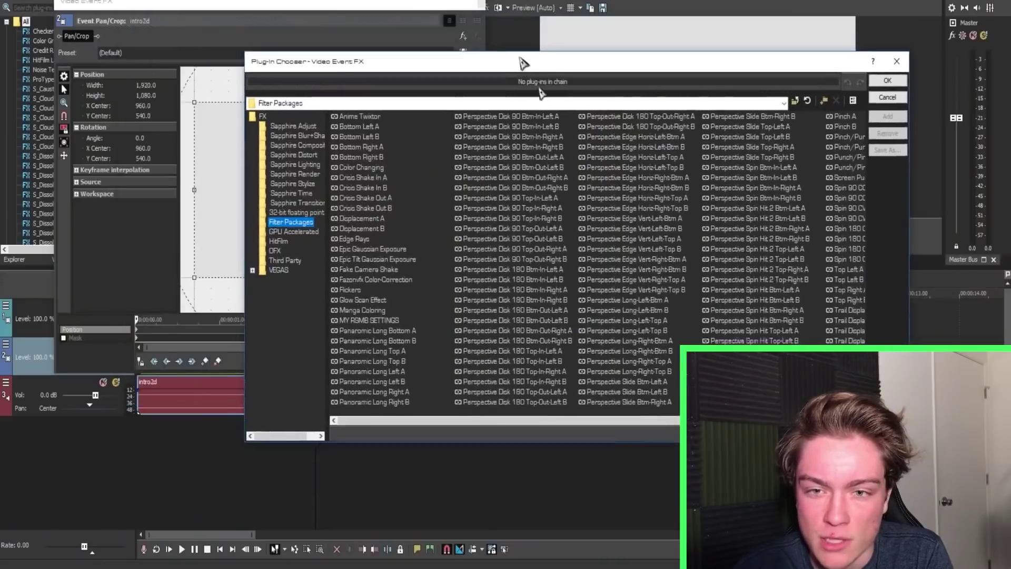
{"action": "left_click_drag", "start_coordinate": [527, 52], "coordinate": [396, 28]}
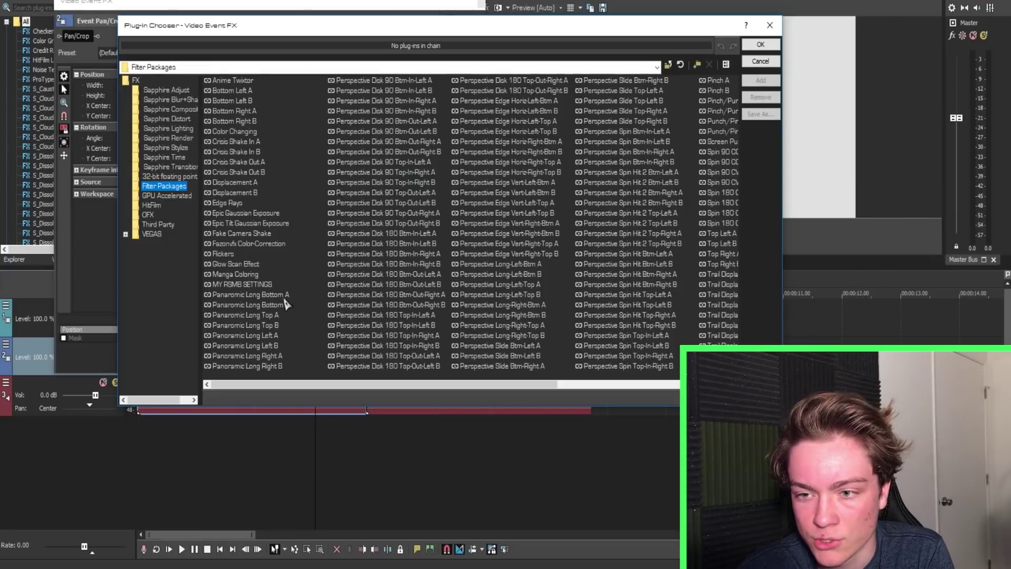
{"action": "left_click_drag", "start_coordinate": [444, 378], "coordinate": [531, 379]}
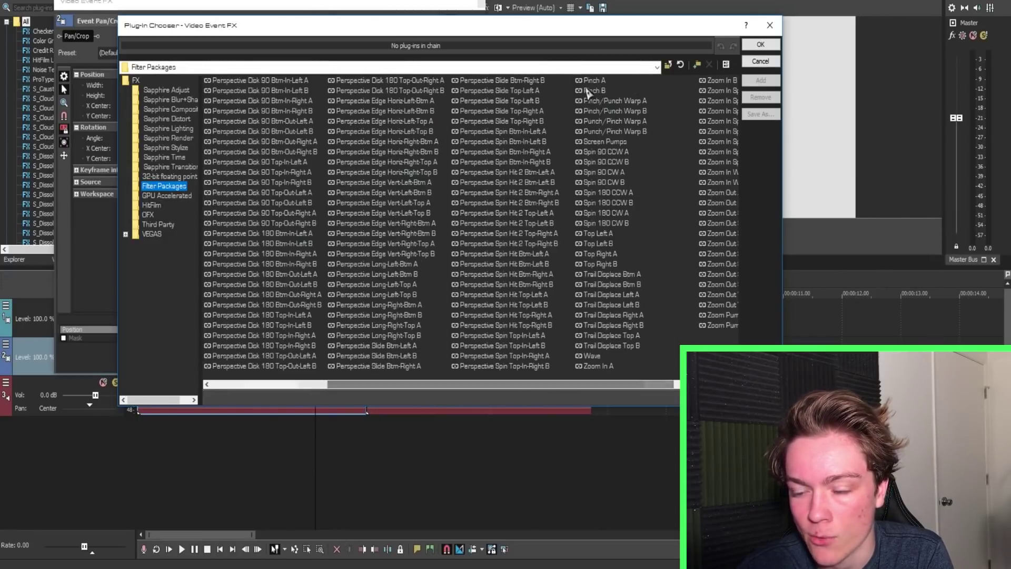
{"action": "left_click", "coordinate": [598, 82]}
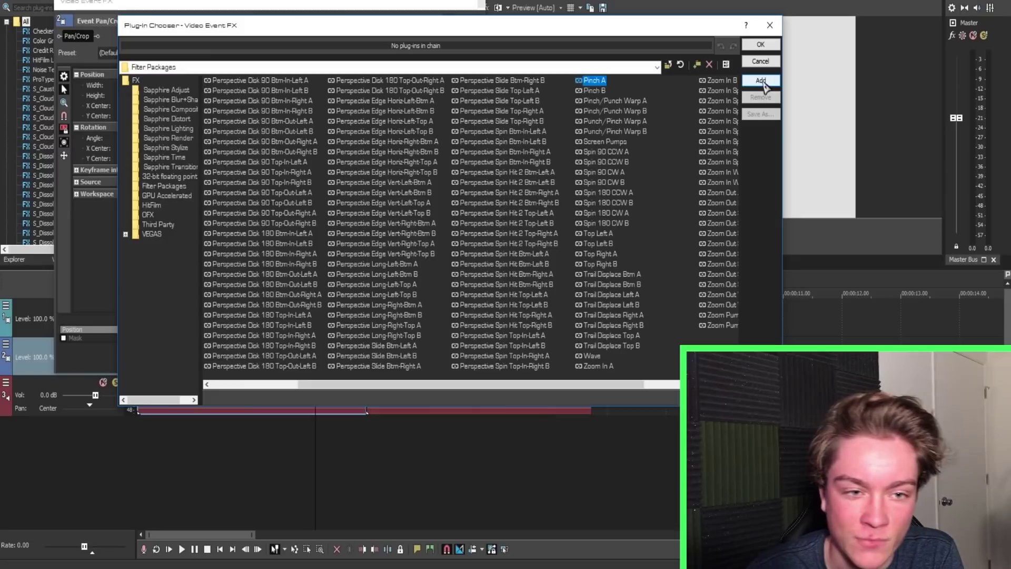
{"action": "left_click", "coordinate": [761, 80]}
{"action": "left_click", "coordinate": [760, 44]}
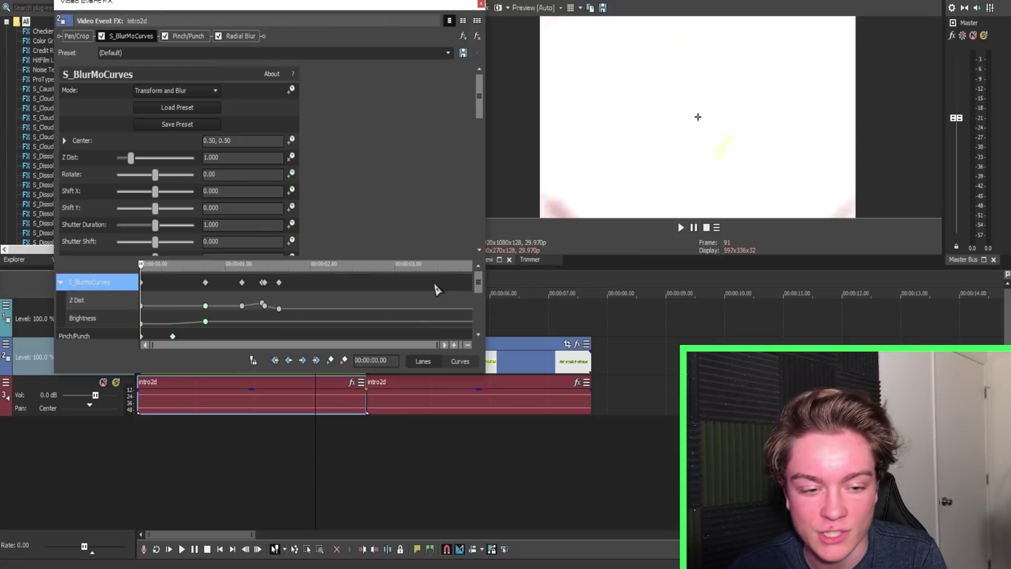
Step: Shift all S_BlurMoCurves keyframes together so the last one sits at the end of the first segment
{"action": "left_click", "coordinate": [142, 282]}
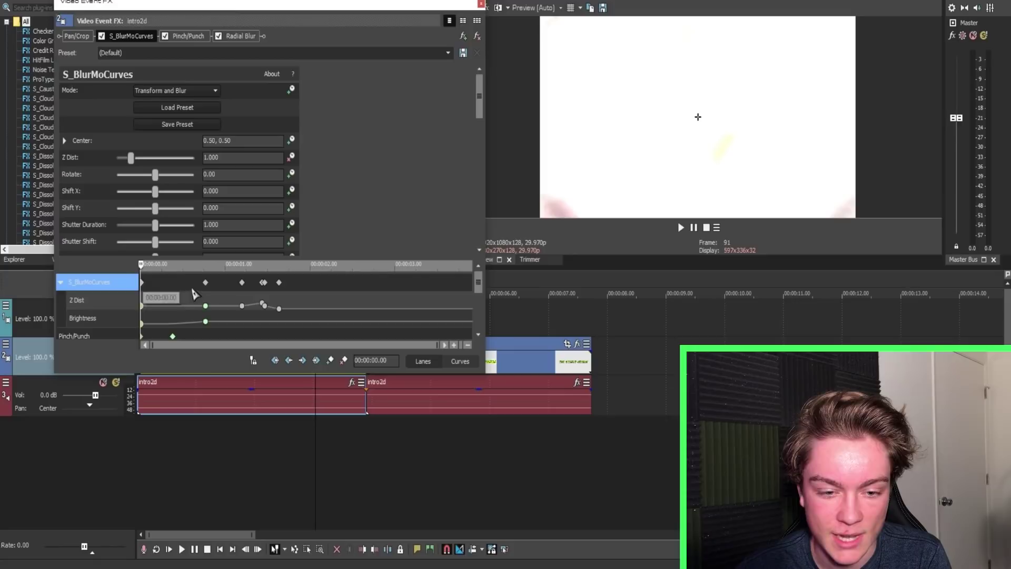
{"action": "left_click", "coordinate": [205, 283]}
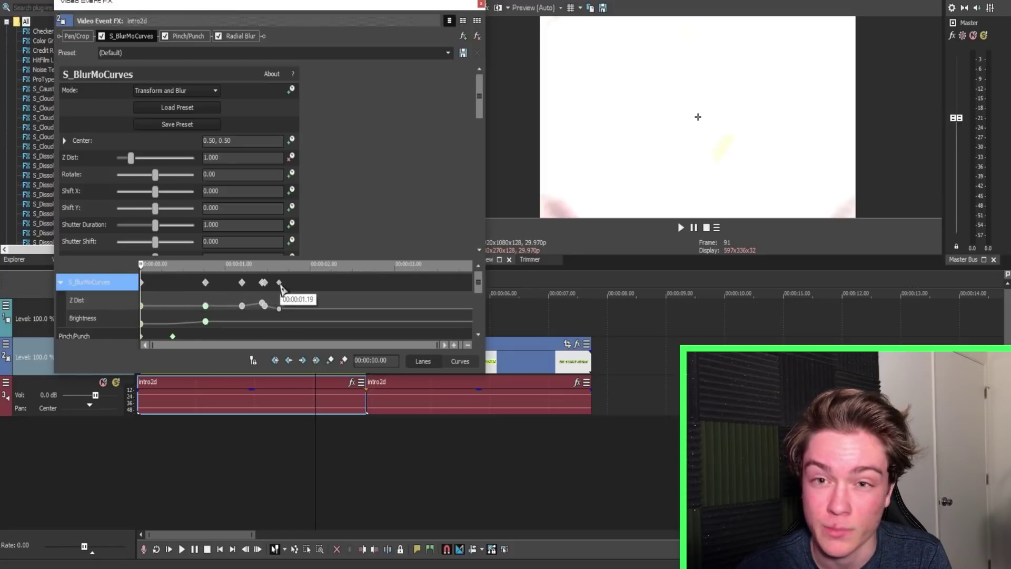
{"action": "left_click_drag", "start_coordinate": [279, 285], "coordinate": [478, 306]}
Step: Shift the Pinch/Punch and Radial Blur keyframes to line up with the moved blur keyframes, with the last Radial Blur keyframe at 00:00:03.01
{"action": "scroll", "coordinate": [478, 316], "scroll_direction": "down", "scroll_amount": 1}
{"action": "scroll", "coordinate": [478, 316], "scroll_direction": "up", "scroll_amount": 1}
{"action": "mouse_move", "coordinate": [477, 316]}
{"action": "left_mouse_down"}
{"action": "mouse_move", "coordinate": [476, 281]}
{"action": "mouse_move", "coordinate": [470, 324]}
{"action": "left_mouse_up"}
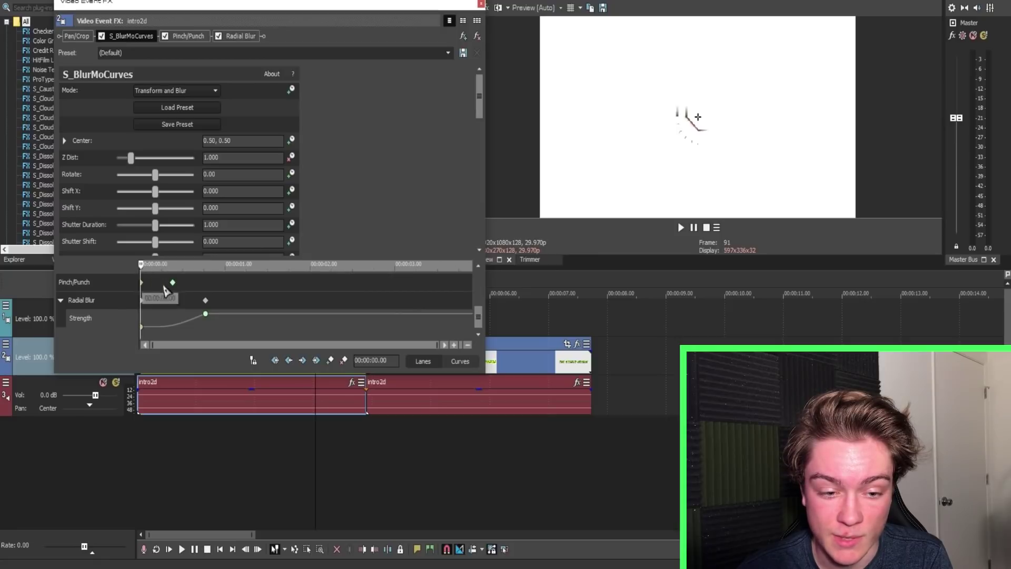
{"action": "mouse_move", "coordinate": [172, 282]}
{"action": "left_mouse_down"}
{"action": "mouse_move", "coordinate": [203, 285]}
{"action": "mouse_move", "coordinate": [172, 287]}
{"action": "left_mouse_up"}
{"action": "scroll", "coordinate": [480, 314], "scroll_direction": "up", "scroll_amount": 2}
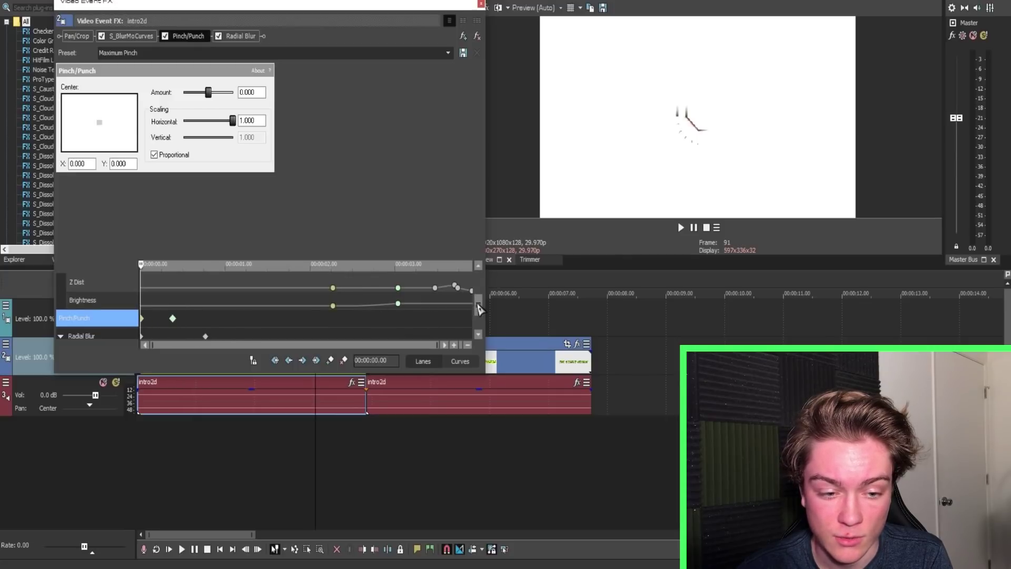
{"action": "scroll", "coordinate": [479, 309], "scroll_direction": "down", "scroll_amount": 2}
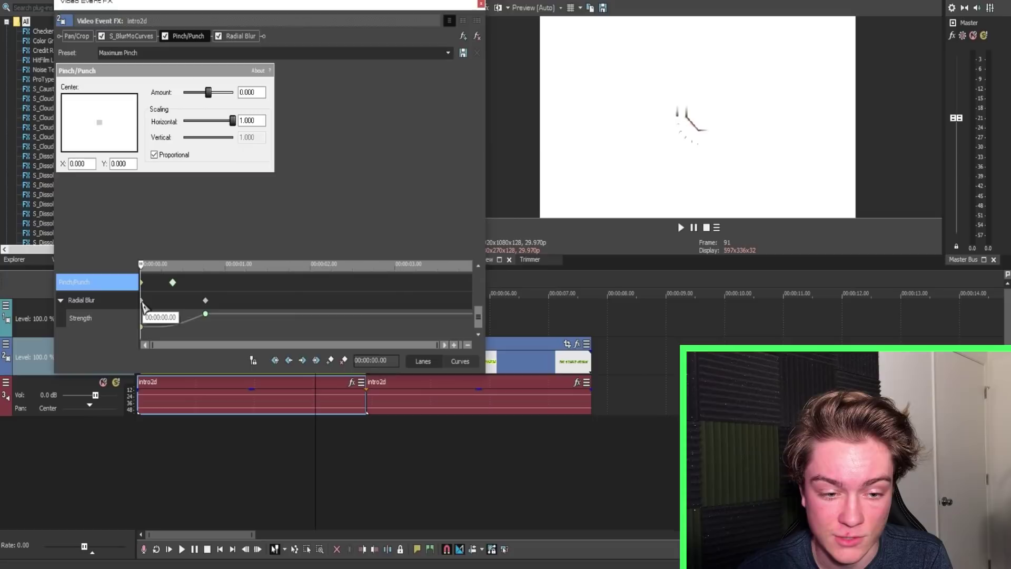
{"action": "left_click_drag", "start_coordinate": [206, 301], "coordinate": [399, 301]}
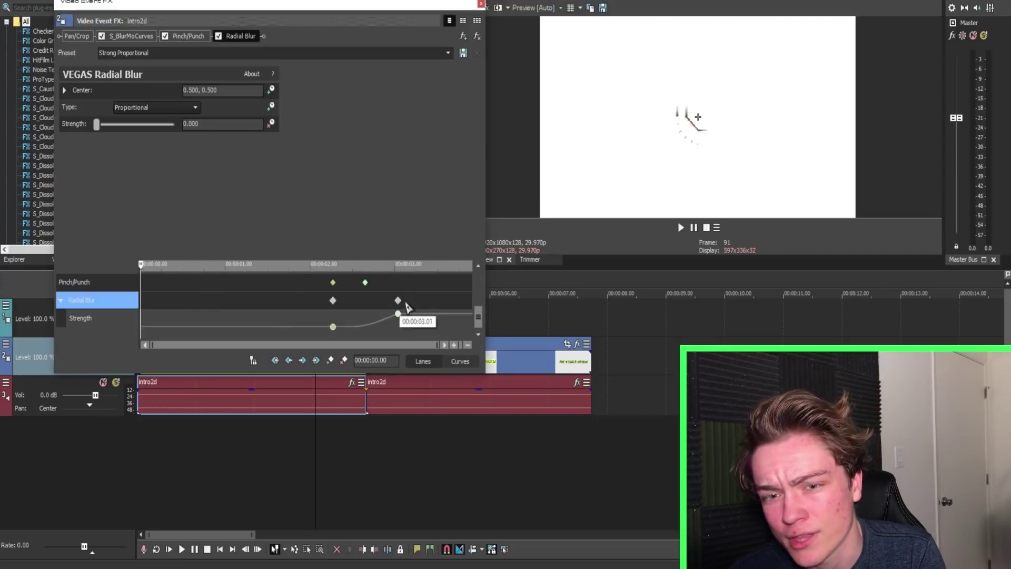
{"action": "left_click", "coordinate": [481, 4]}
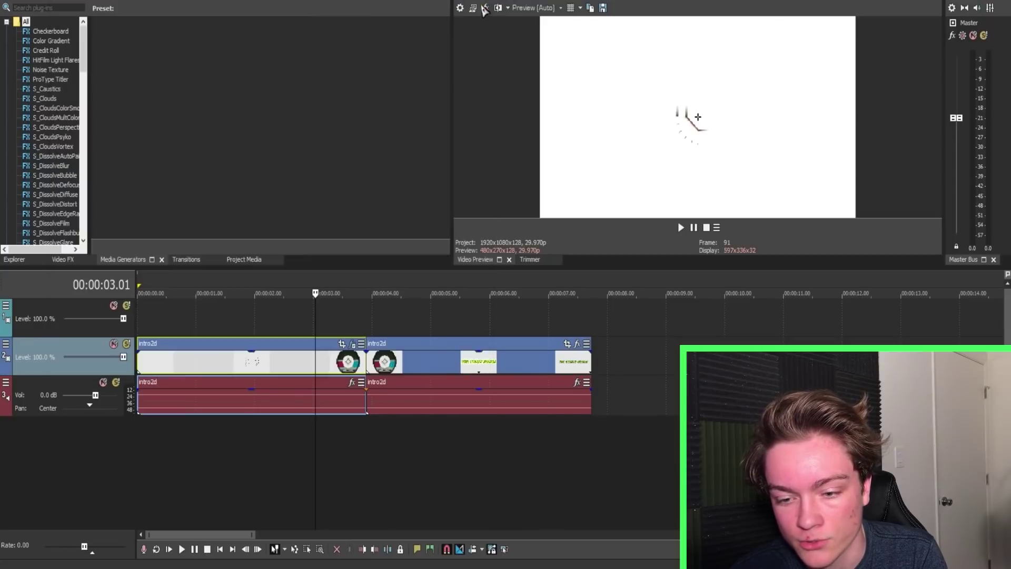
Step: Add the Pinch B filter package to the second intro2d segment as a video event effect
{"action": "left_click", "coordinate": [492, 364]}
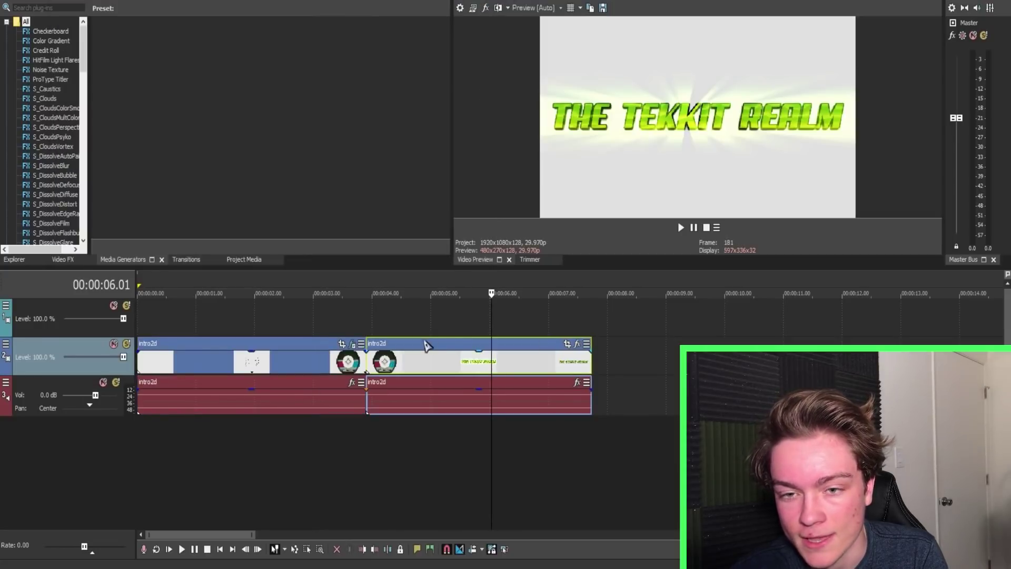
{"action": "left_click", "coordinate": [578, 345]}
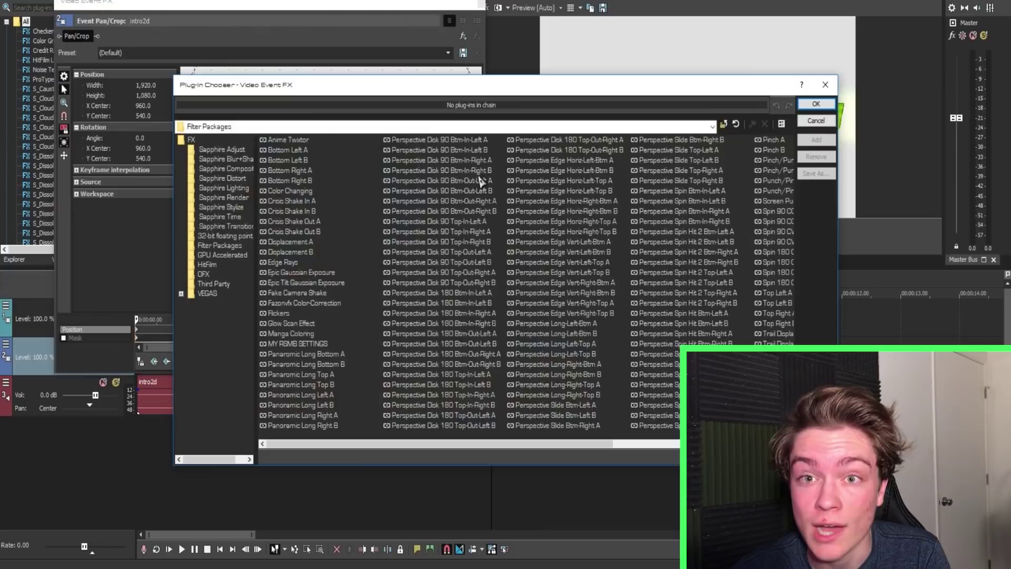
{"action": "left_click_drag", "start_coordinate": [481, 444], "coordinate": [653, 445]}
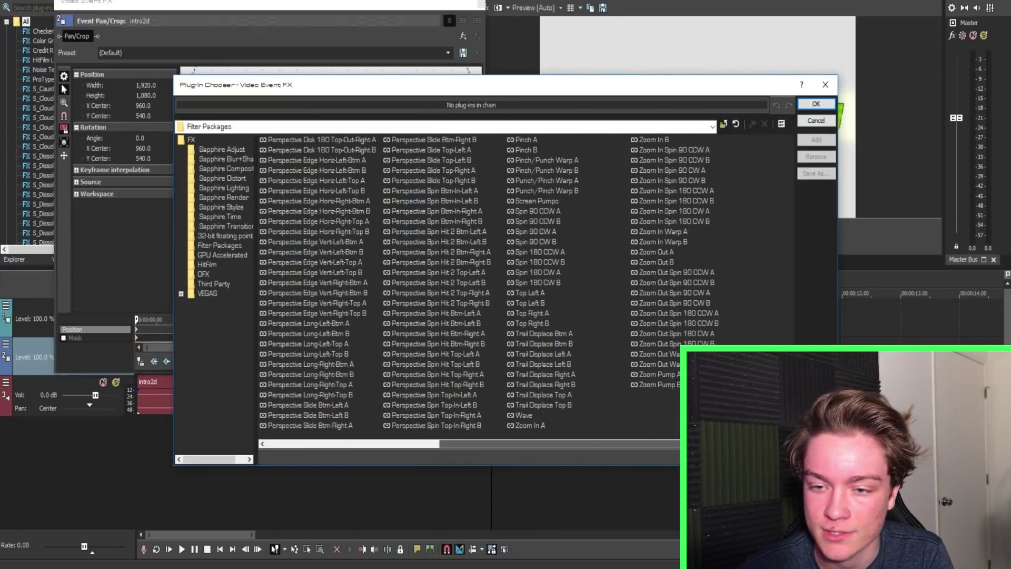
{"action": "left_click", "coordinate": [521, 151]}
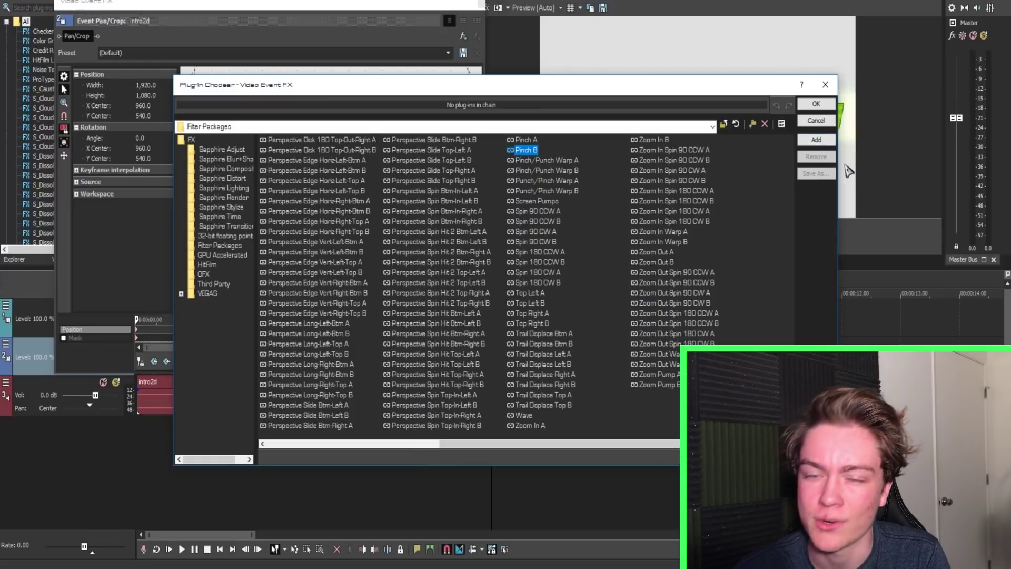
{"action": "left_click", "coordinate": [816, 140]}
{"action": "left_click", "coordinate": [816, 104]}
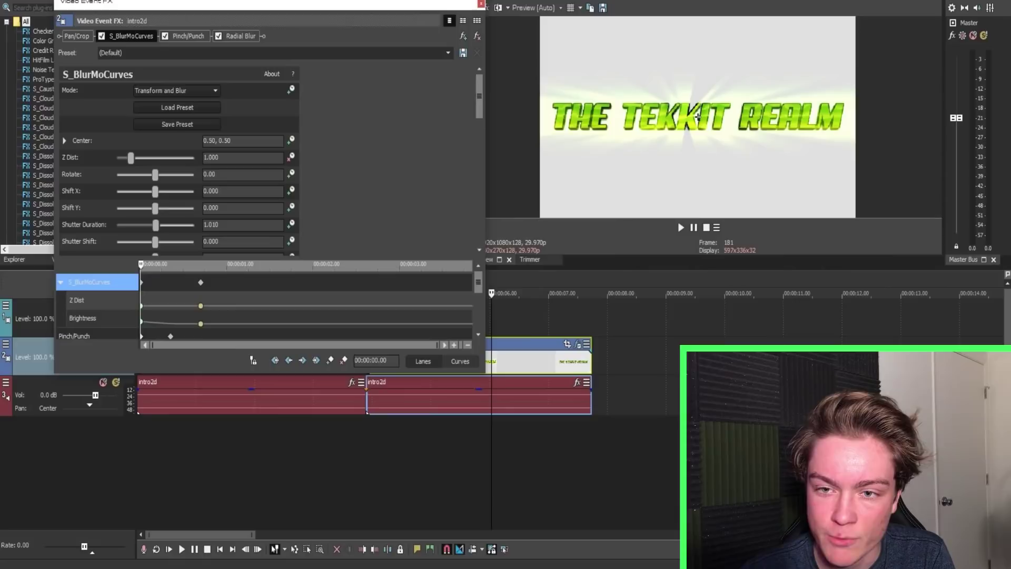
{"action": "left_click", "coordinate": [482, 7]}
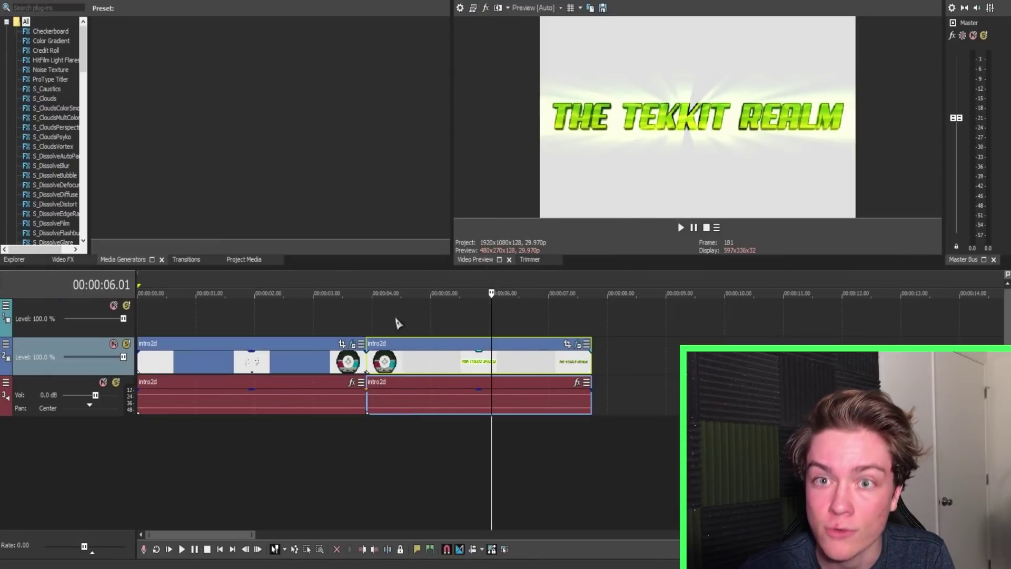
Step: Play the timeline from 00:00:02.26 through the cut into the title to preview the pinch transition
{"action": "left_click", "coordinate": [307, 358]}
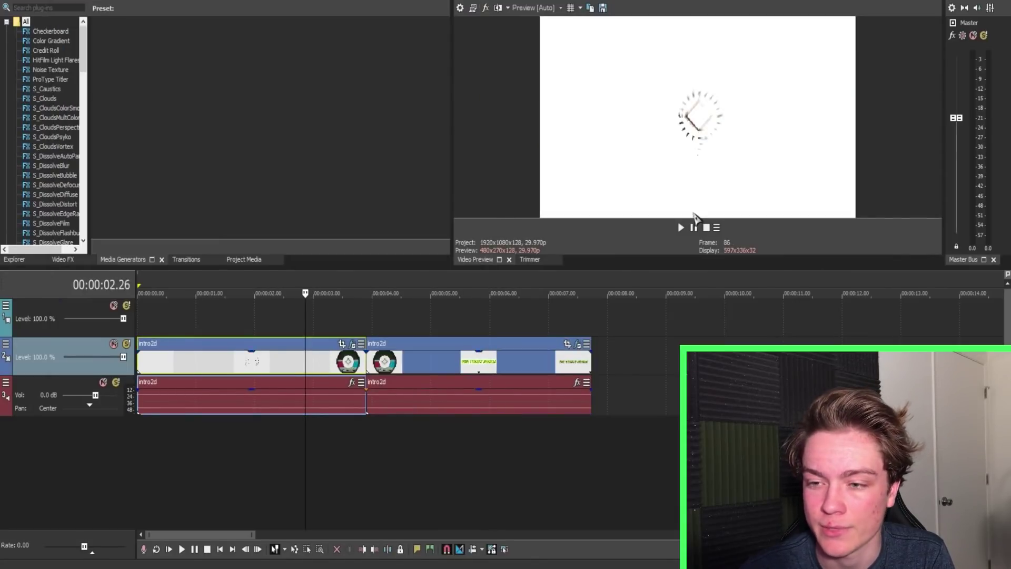
{"action": "left_click", "coordinate": [679, 228]}
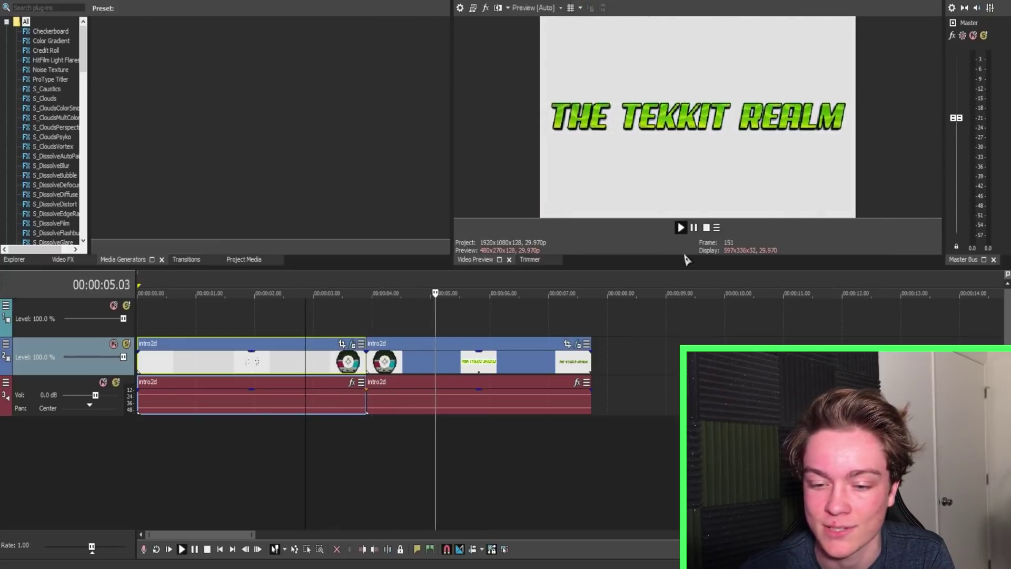
{"action": "left_click", "coordinate": [694, 228]}
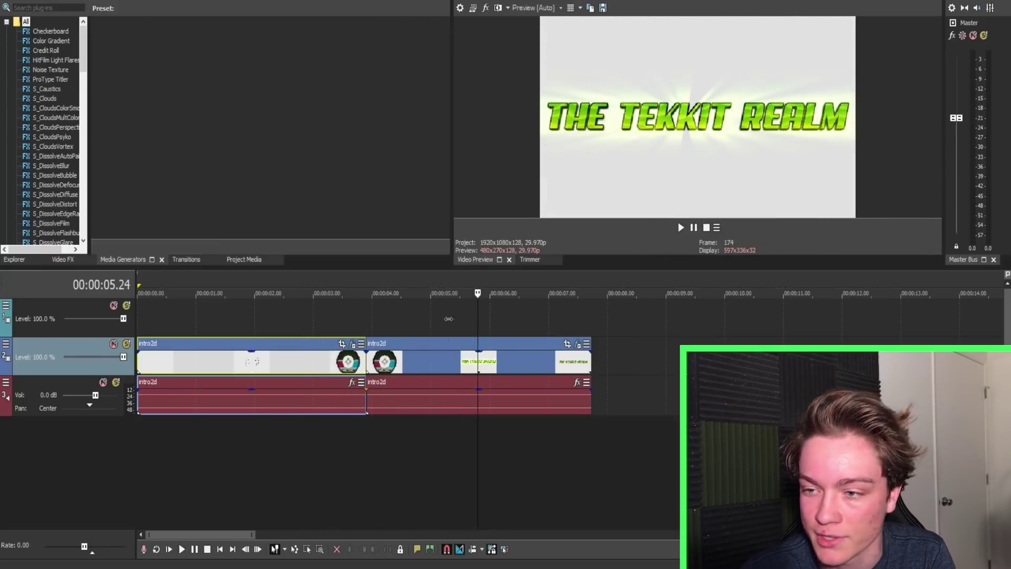
Step: Scrub the first segment's opening shapes again, and replay the transition from 00:00:02.15 into the title
{"action": "left_click", "coordinate": [313, 322]}
{"action": "left_click", "coordinate": [256, 325]}
{"action": "left_click", "coordinate": [278, 330]}
{"action": "left_click_drag", "start_coordinate": [281, 330], "coordinate": [251, 345]}
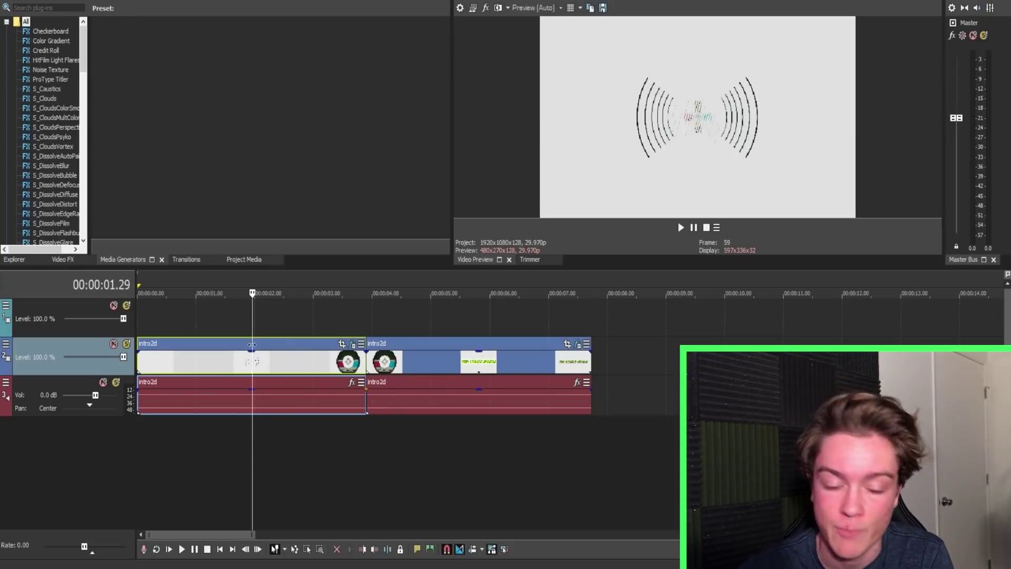
{"action": "left_click_drag", "start_coordinate": [251, 344], "coordinate": [284, 347]}
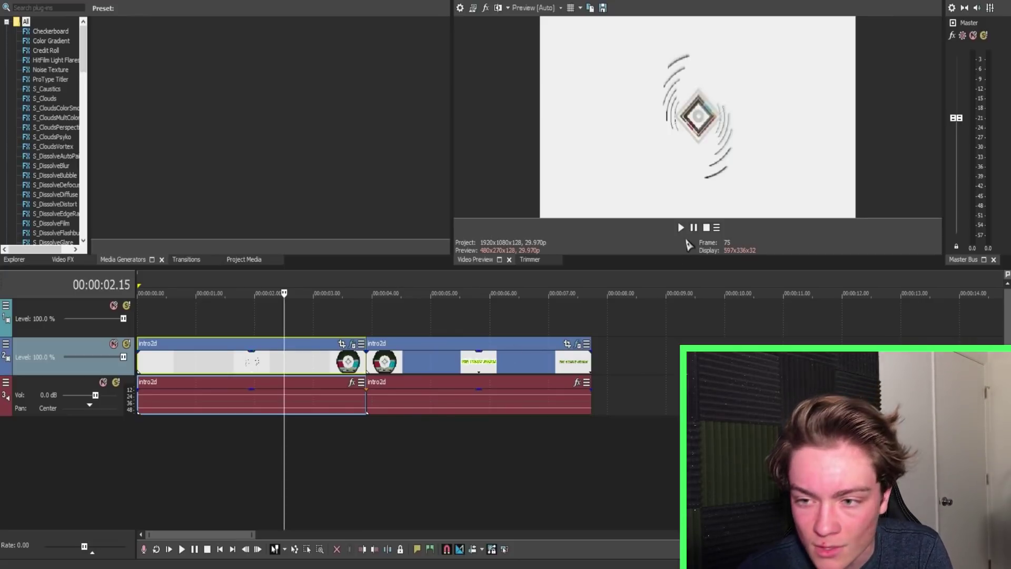
{"action": "left_click", "coordinate": [680, 227]}
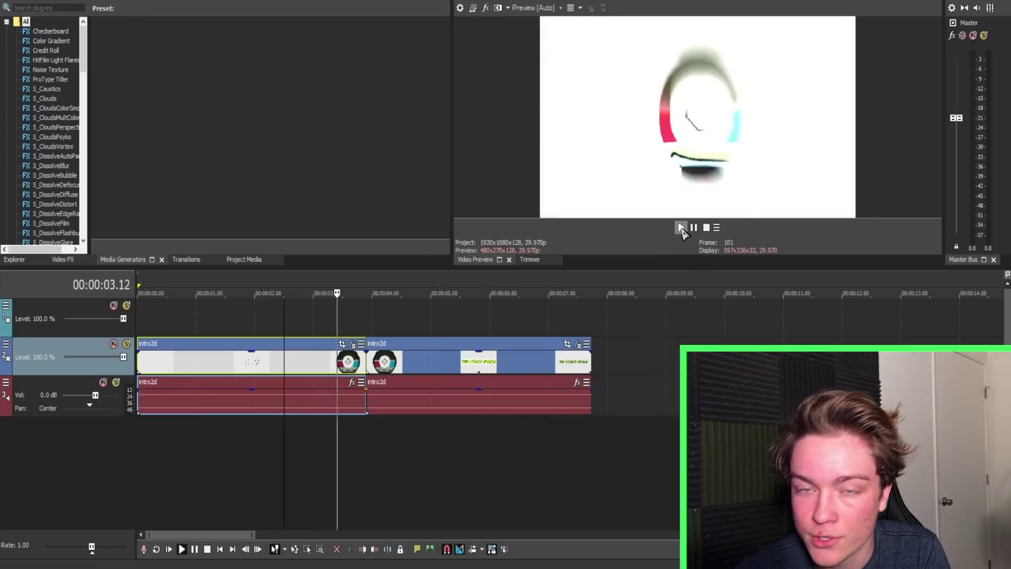
{"action": "left_click", "coordinate": [693, 228]}
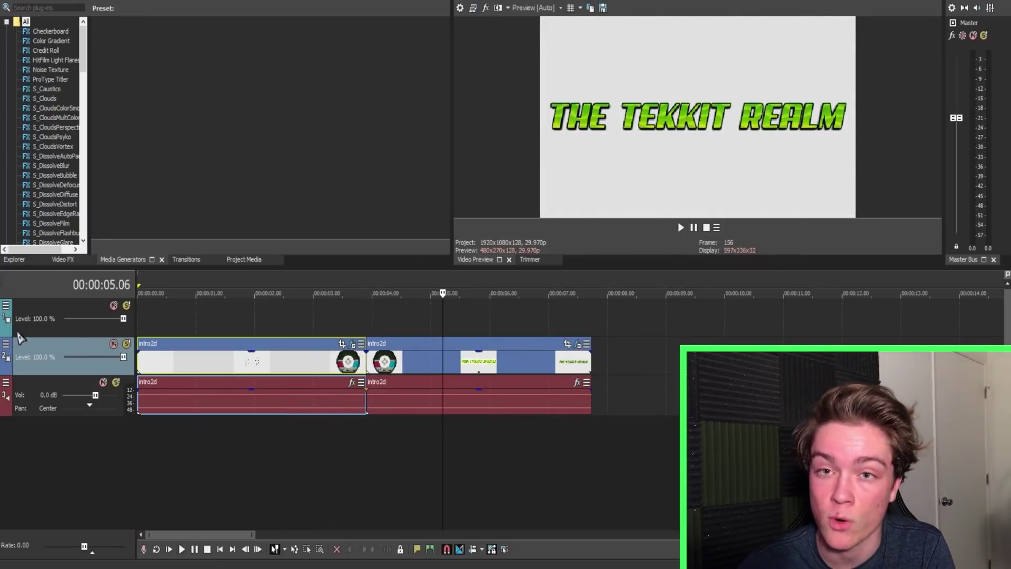
Step: Open the Render As options to export the edited intro with the pinch transition
{"action": "left_click", "coordinate": [229, 371]}
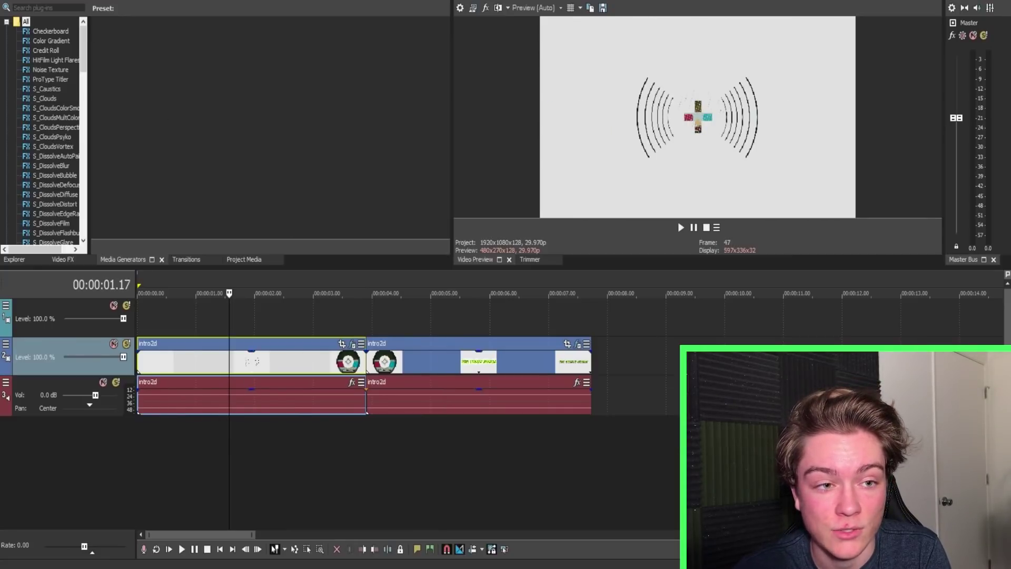
{"action": "key", "text": "alt+f"}
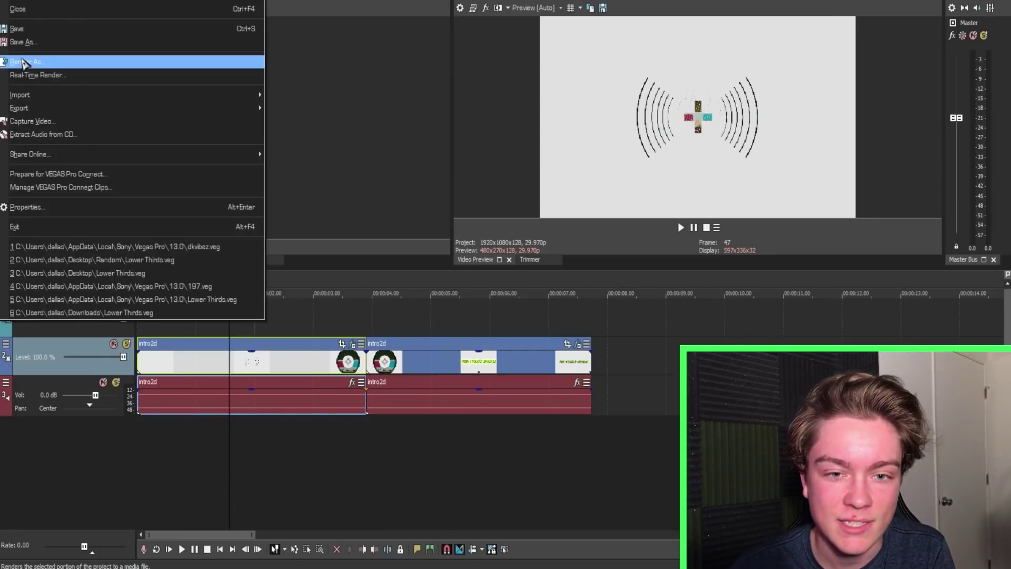
{"action": "left_click", "coordinate": [41, 61]}
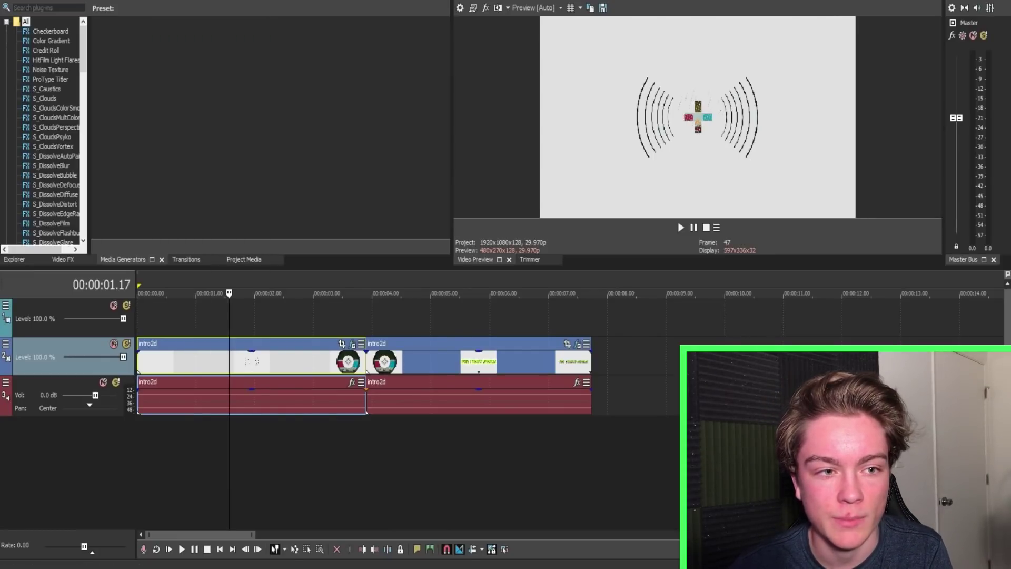
Step: Start a new 1920x1080, 29.970 fps project, discarding the changes to the untitled one
{"action": "key", "text": "alt+f"}
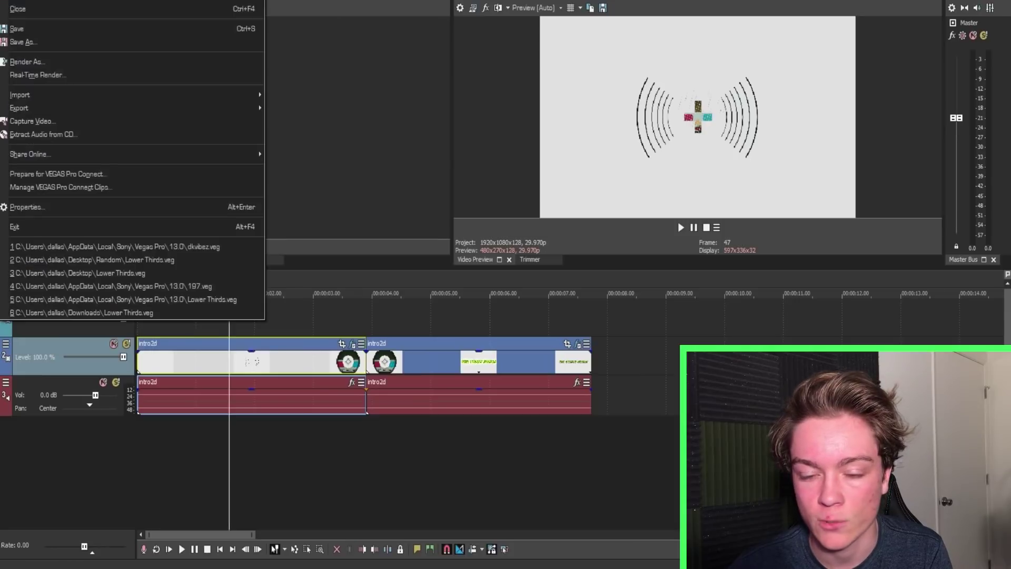
{"action": "left_click", "coordinate": [21, 10]}
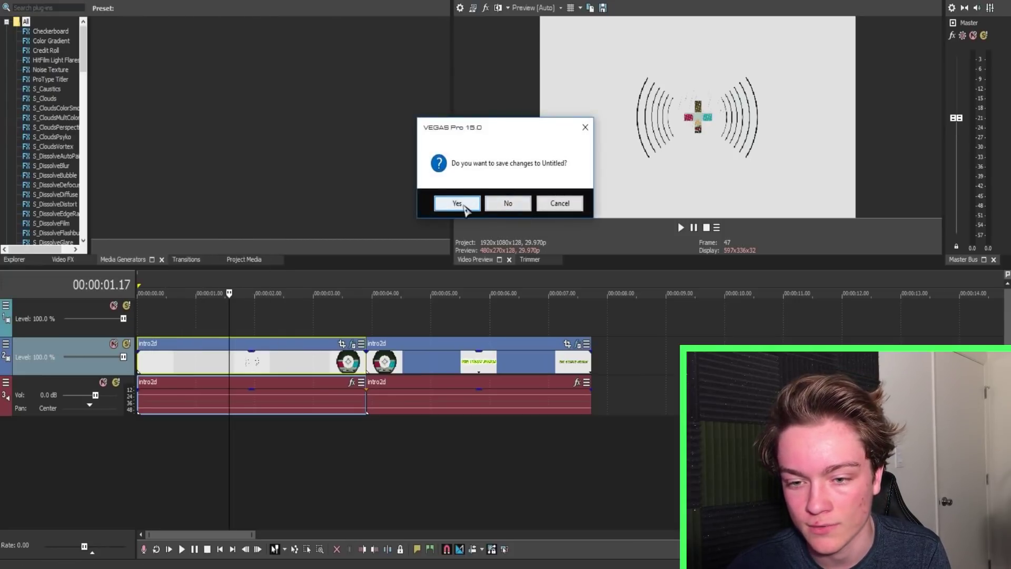
{"action": "left_click", "coordinate": [509, 202]}
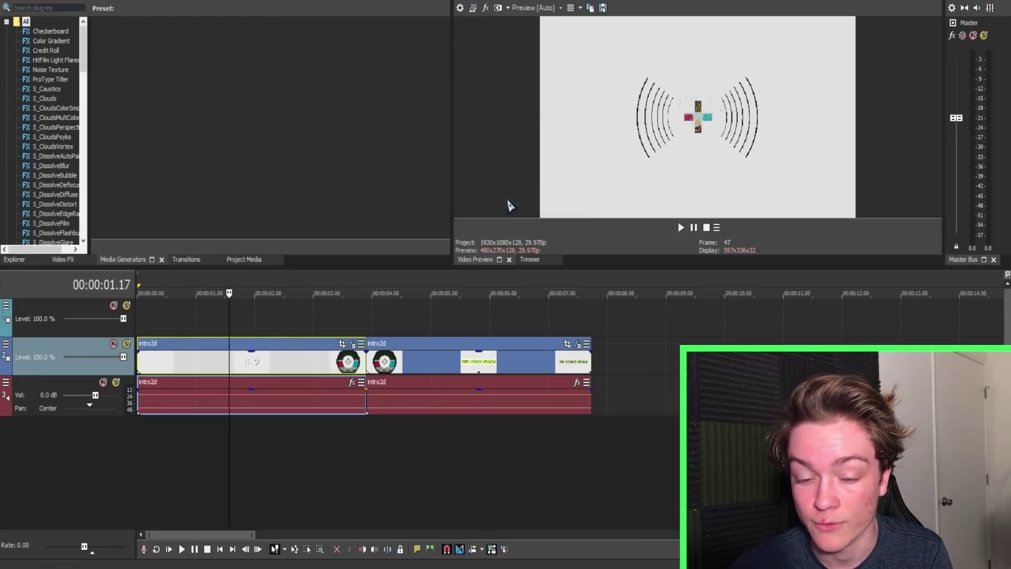
{"action": "left_click", "coordinate": [556, 420]}
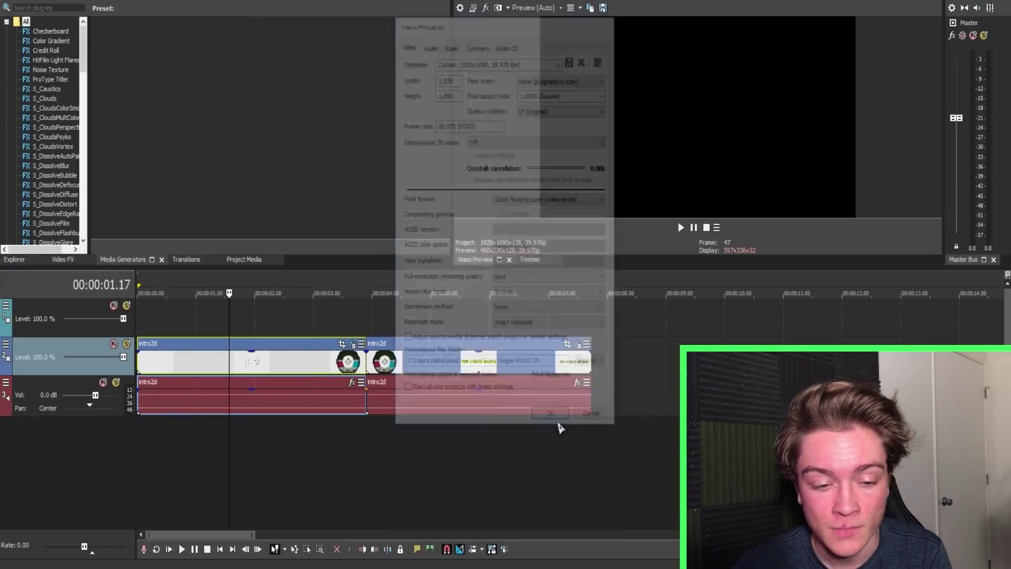
Step: Insert a video track and import intro2d.mp4 at the start of the empty timeline
{"action": "right_click", "coordinate": [181, 364]}
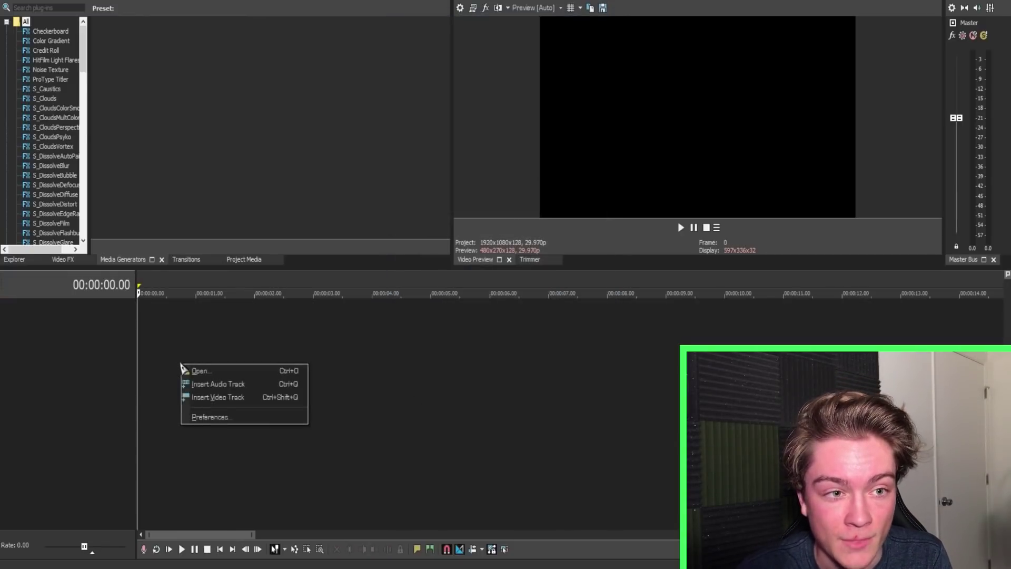
{"action": "left_click", "coordinate": [214, 399]}
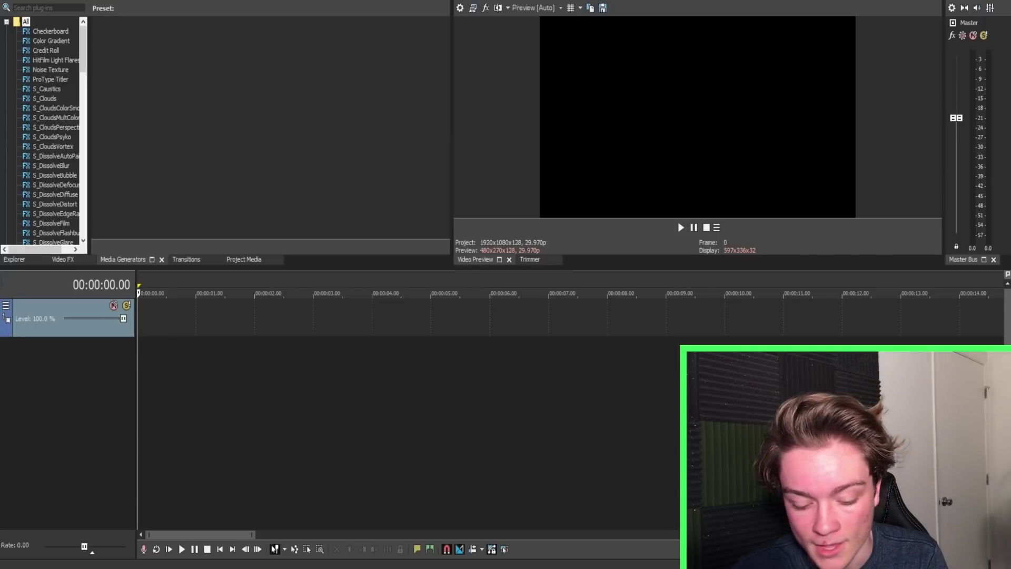
{"action": "key", "text": "ctrl+o"}
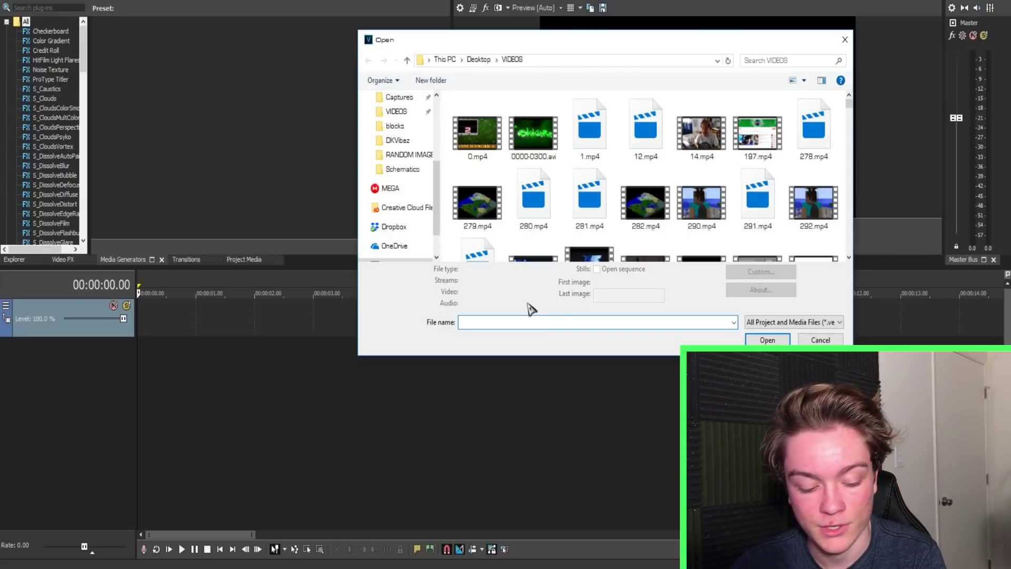
{"action": "type", "text": "intro2"}
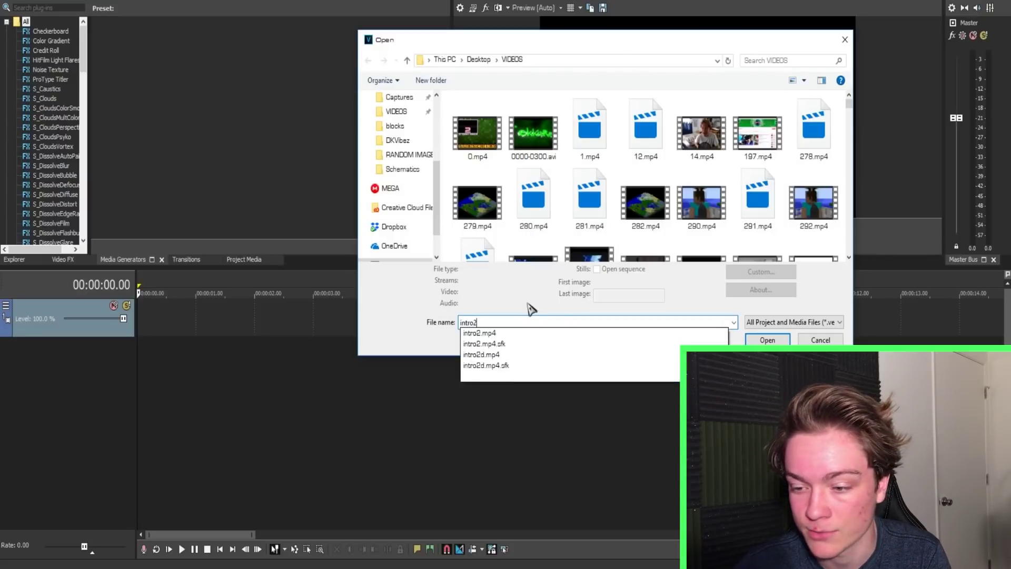
{"action": "left_click", "coordinate": [558, 356]}
{"action": "key", "text": "Return"}
Step: Add a video track beneath the intro tracks, import 197.mp4 onto it, and align the clip with the timeline start
{"action": "right_click", "coordinate": [200, 429]}
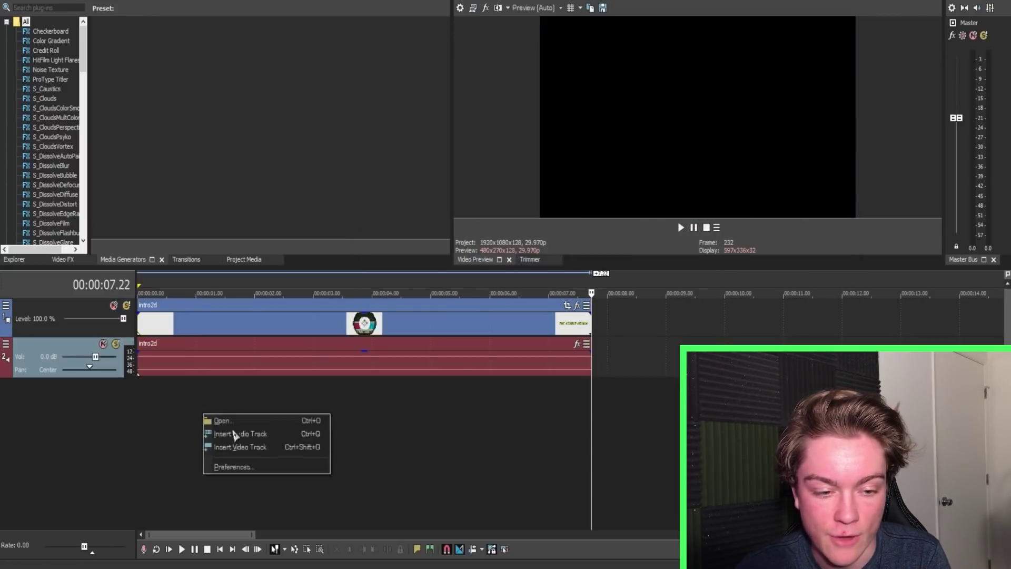
{"action": "left_click", "coordinate": [261, 447]}
{"action": "left_click", "coordinate": [148, 326]}
{"action": "left_click_drag", "start_coordinate": [116, 335], "coordinate": [119, 416]}
{"action": "key", "text": "ctrl+o"}
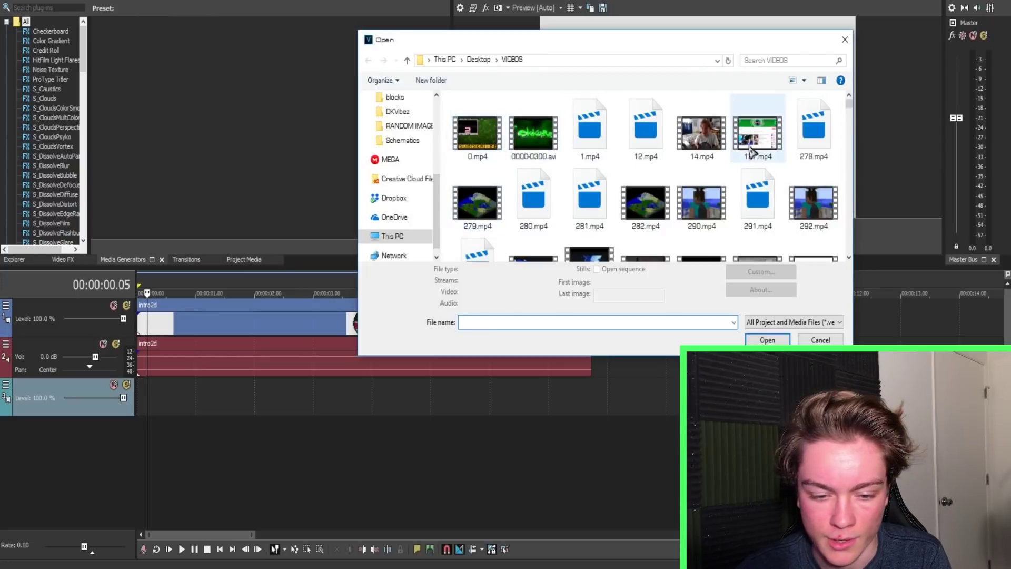
{"action": "left_click", "coordinate": [767, 141]}
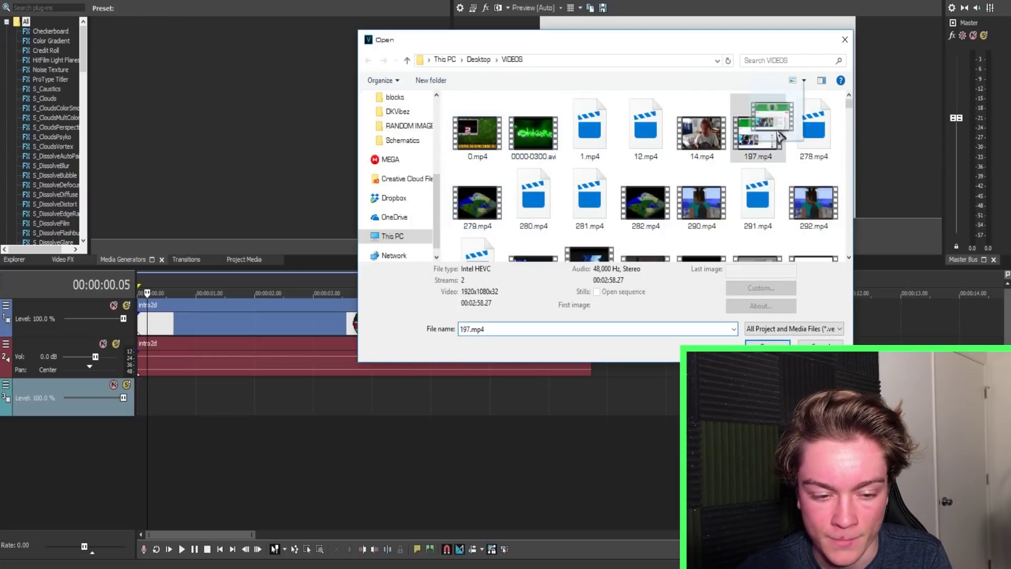
{"action": "left_click", "coordinate": [767, 342]}
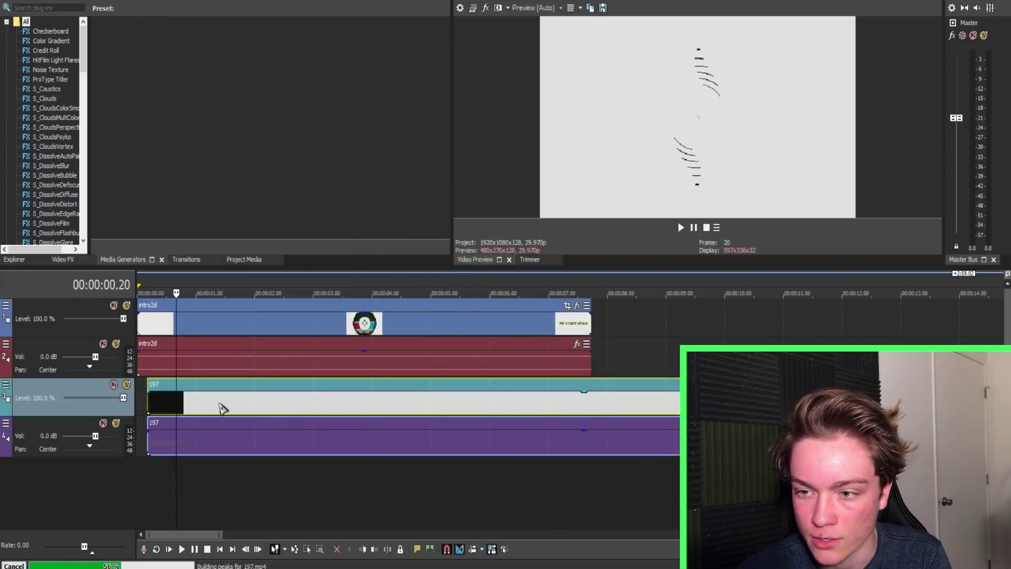
{"action": "left_click", "coordinate": [739, 389]}
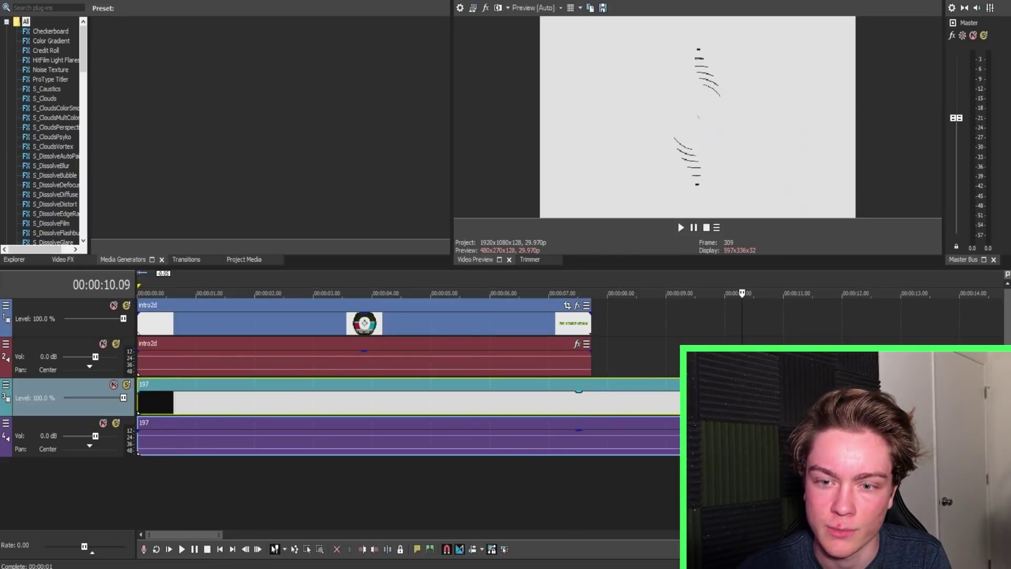
Step: Add the VEGAS Chroma Keyer as a video event effect on the intro2d clip
{"action": "left_click", "coordinate": [450, 327]}
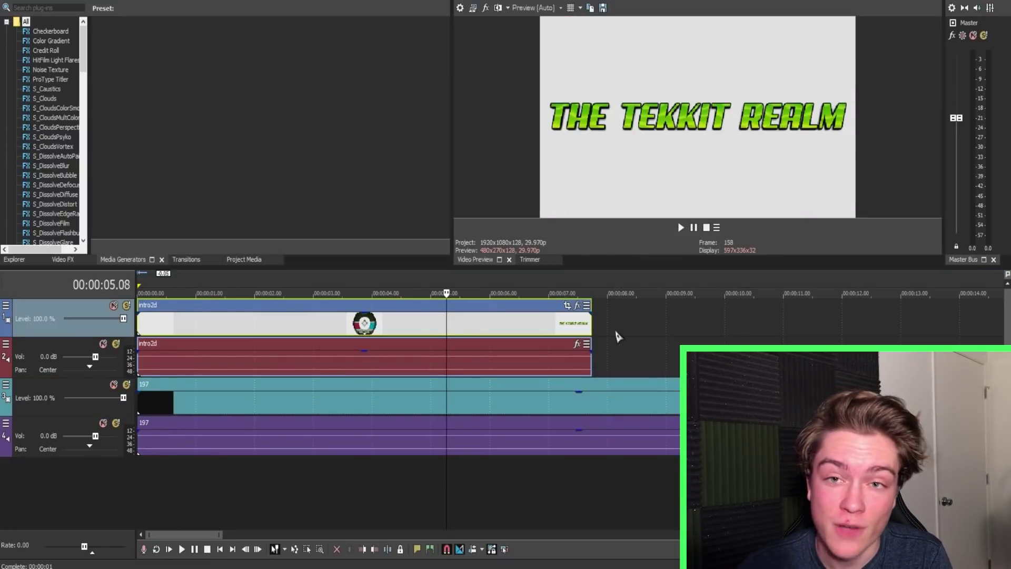
{"action": "left_click", "coordinate": [577, 305]}
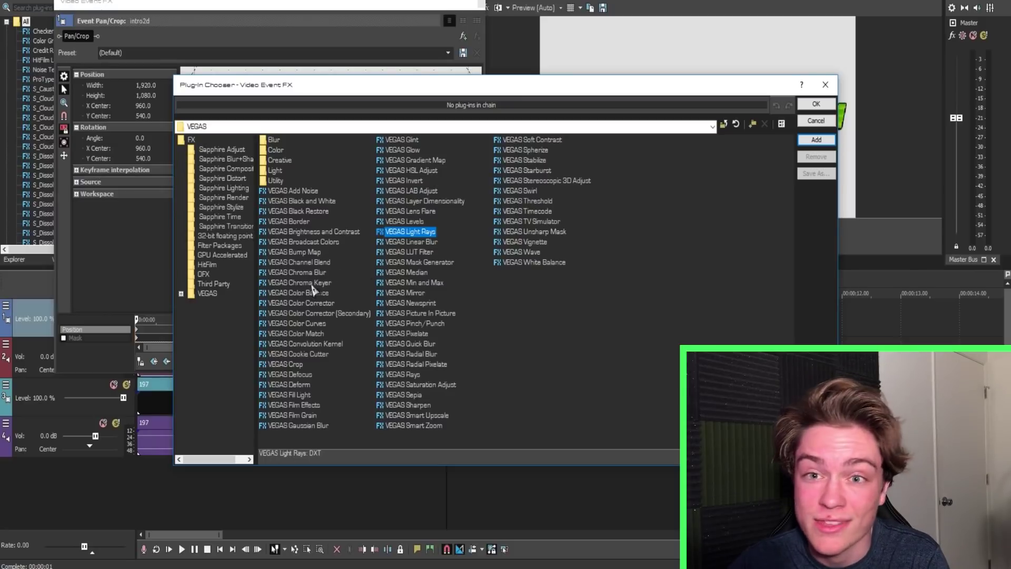
{"action": "left_click", "coordinate": [323, 282]}
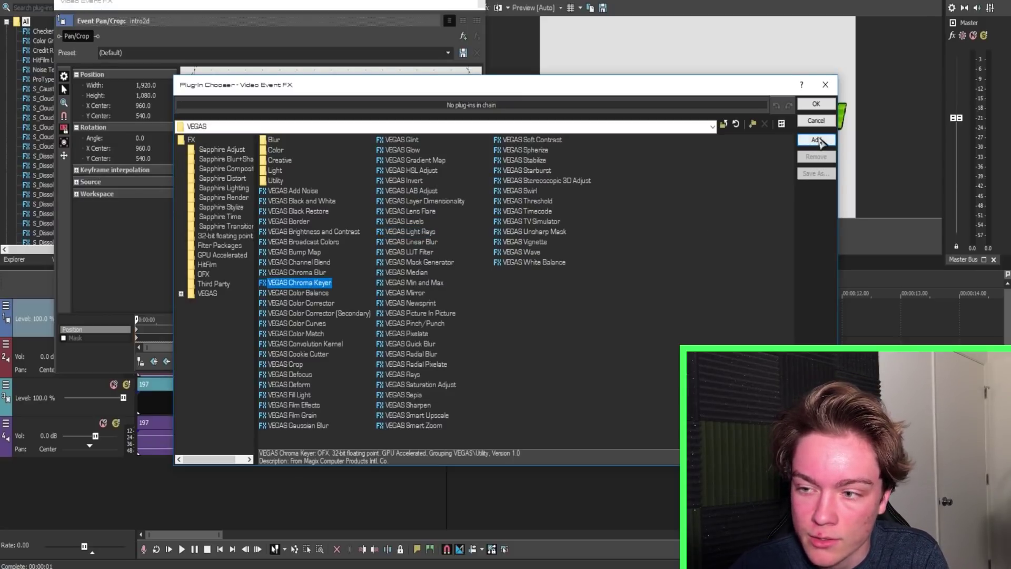
{"action": "left_click", "coordinate": [816, 140]}
{"action": "left_click", "coordinate": [816, 103]}
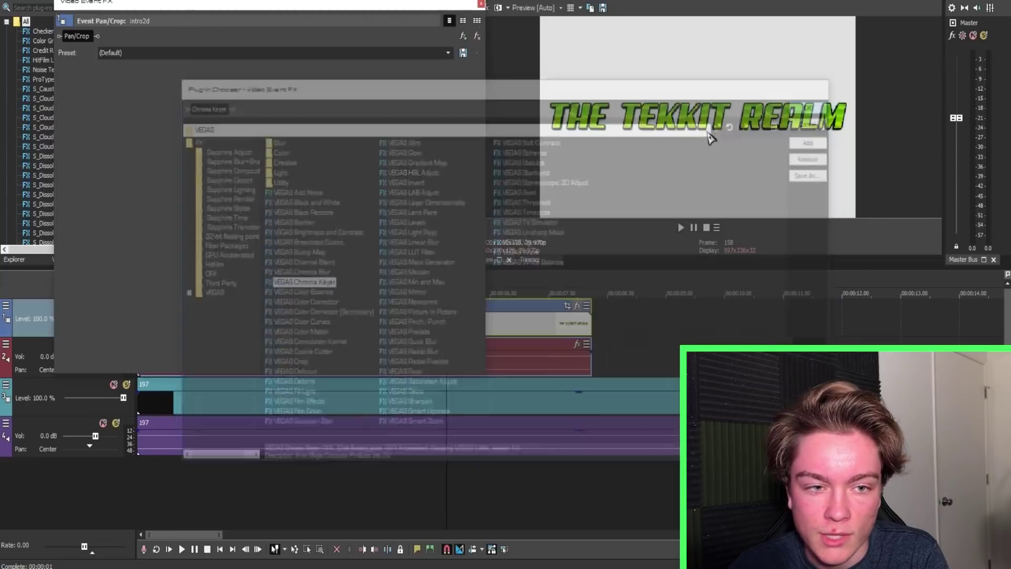
Step: Sample the light background behind the title as the Chroma Keyer's key color to reveal the footage below
{"action": "left_click_drag", "start_coordinate": [236, 11], "coordinate": [269, 72]}
{"action": "left_click", "coordinate": [197, 154]}
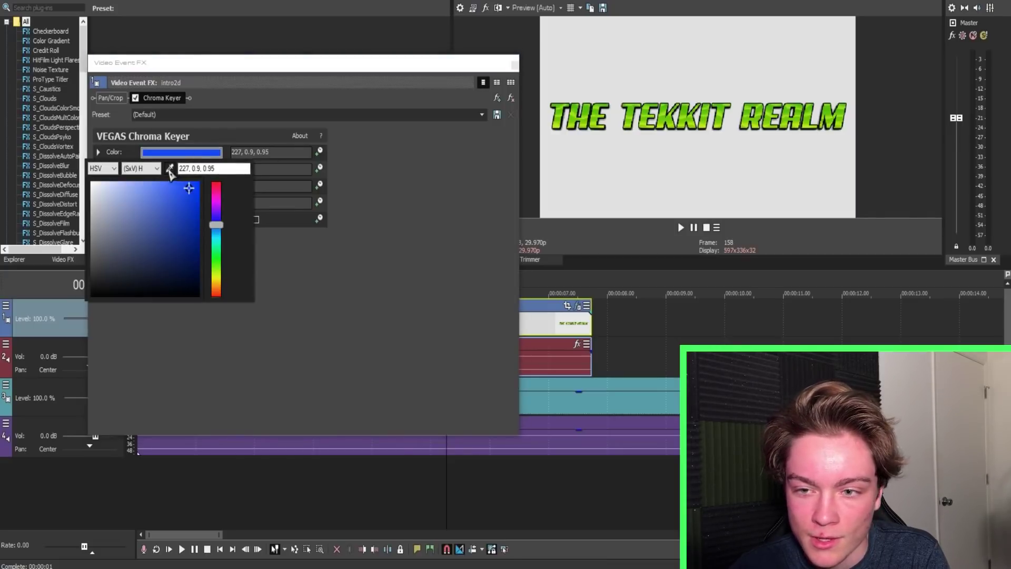
{"action": "left_click", "coordinate": [170, 169]}
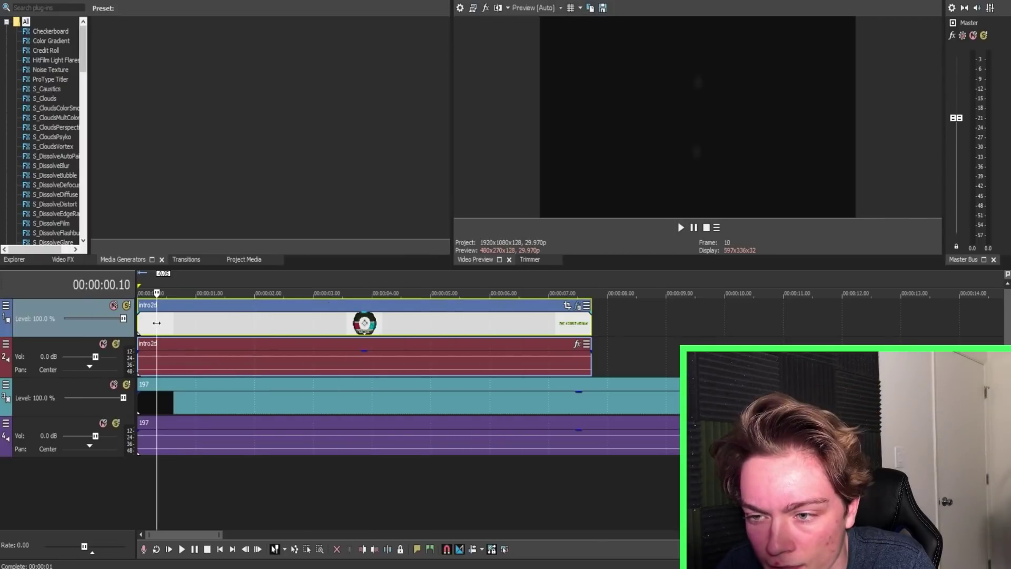
Step: Scrub and play the logo and title sections of the keyed intro over the 197 footage to check the overlay
{"action": "left_click_drag", "start_coordinate": [157, 322], "coordinate": [354, 329]}
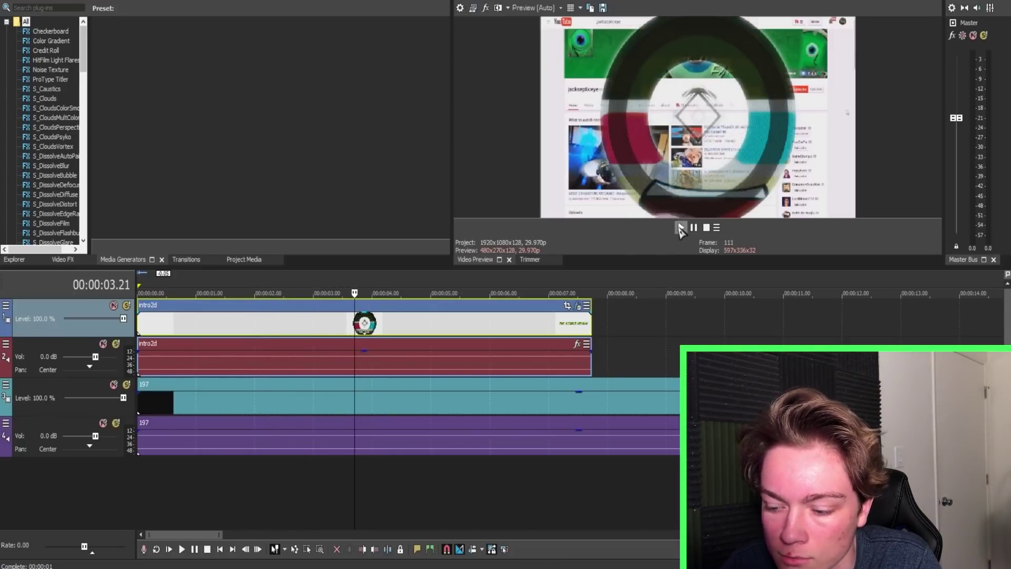
{"action": "left_click", "coordinate": [680, 227]}
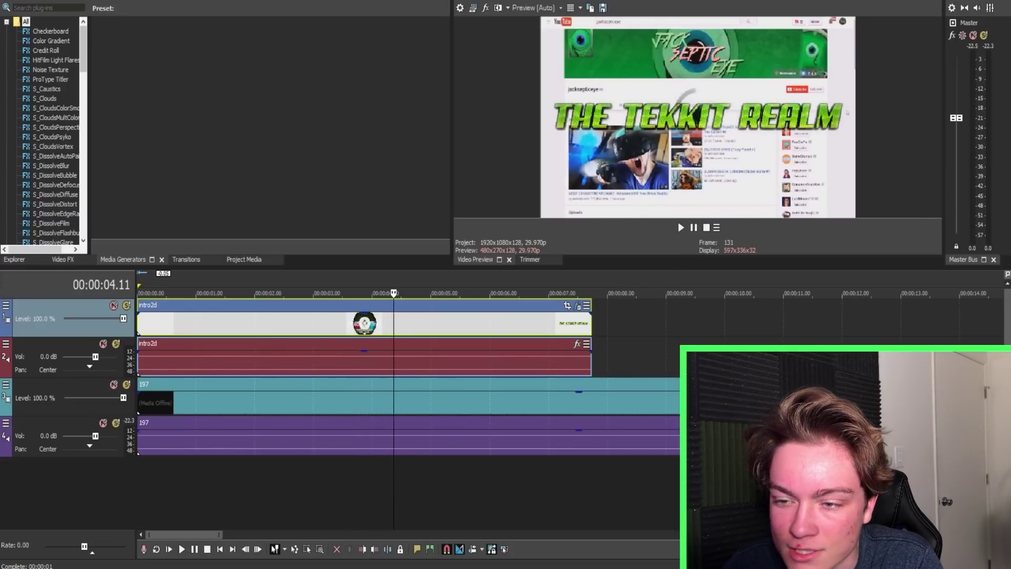
{"action": "left_click", "coordinate": [681, 227]}
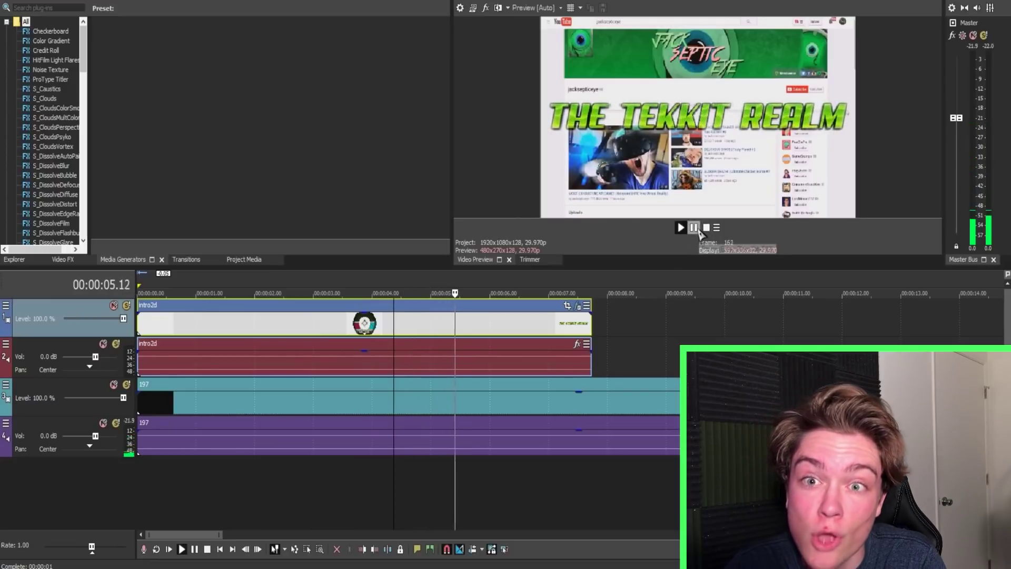
{"action": "left_click", "coordinate": [694, 228]}
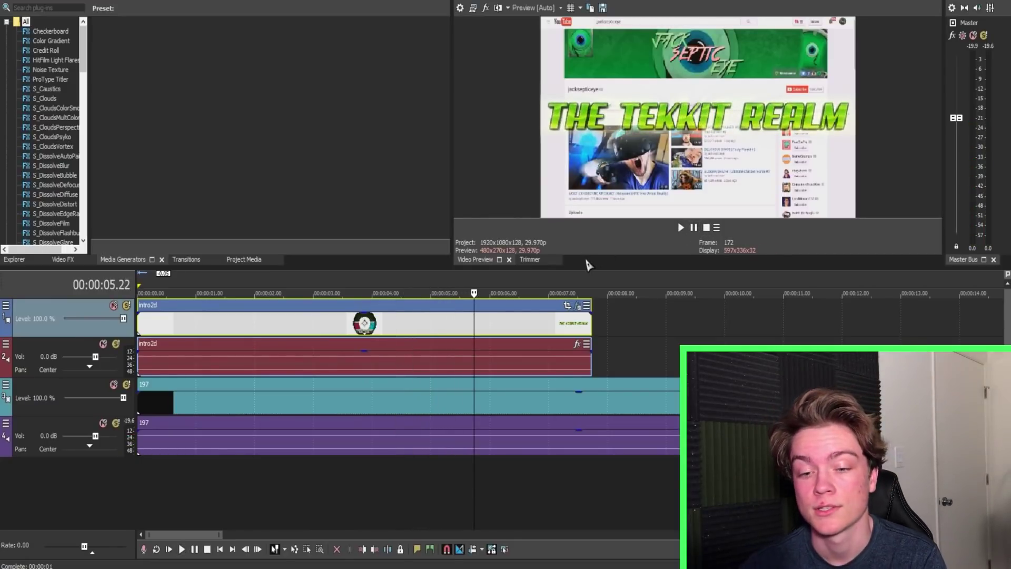
{"action": "left_click", "coordinate": [397, 324]}
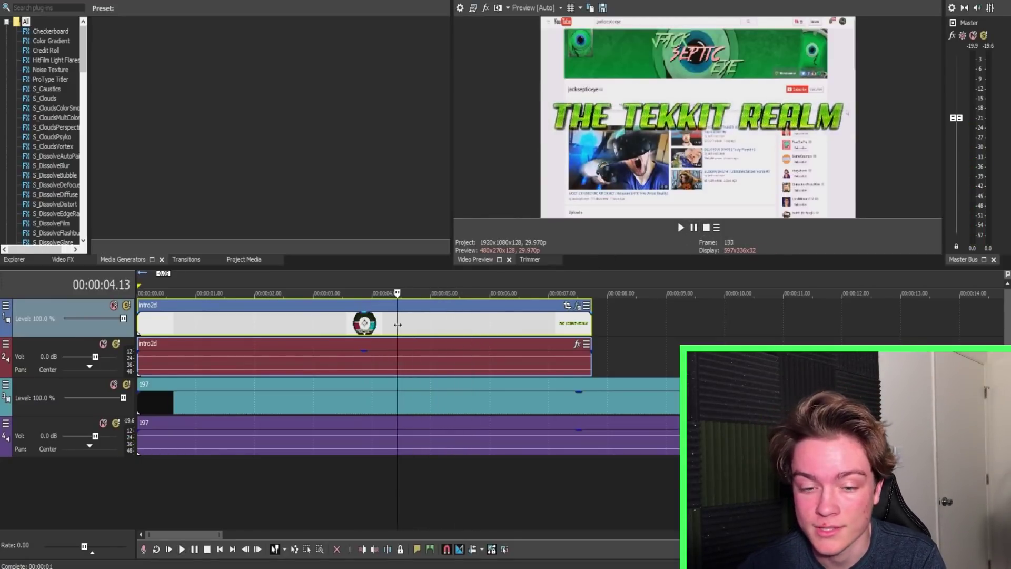
{"action": "left_click", "coordinate": [681, 228]}
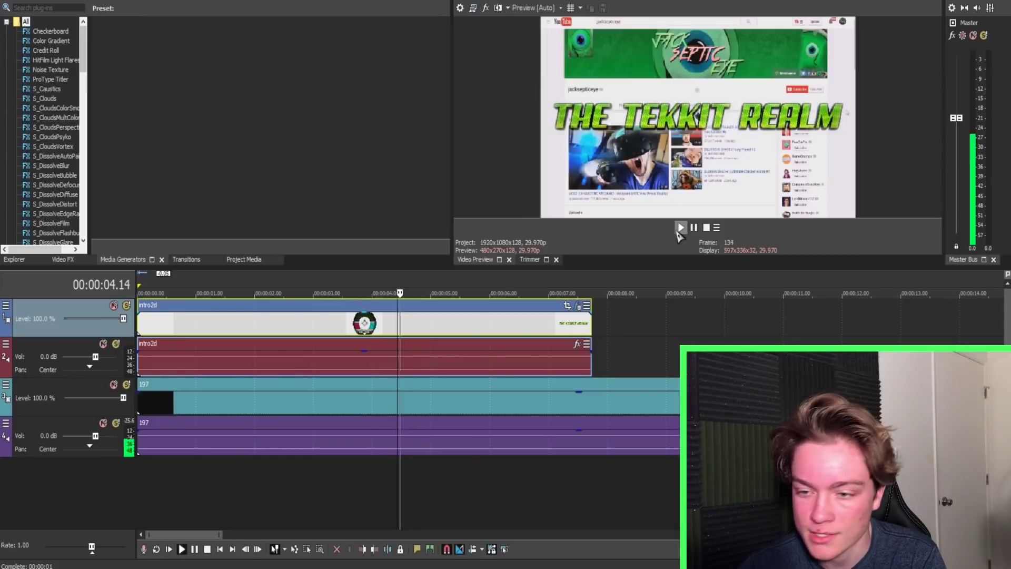
{"action": "left_click", "coordinate": [286, 325]}
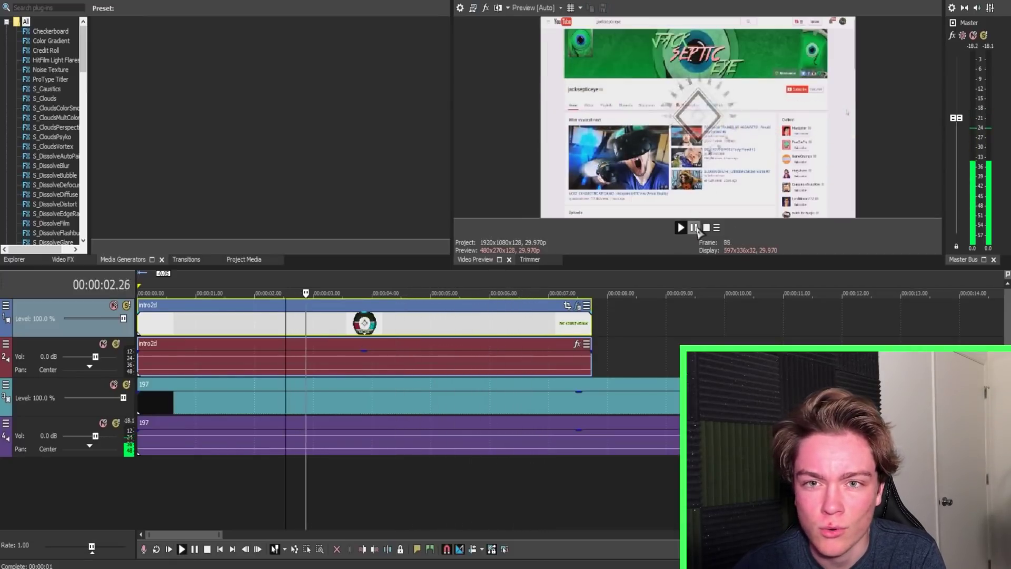
{"action": "left_click", "coordinate": [694, 227]}
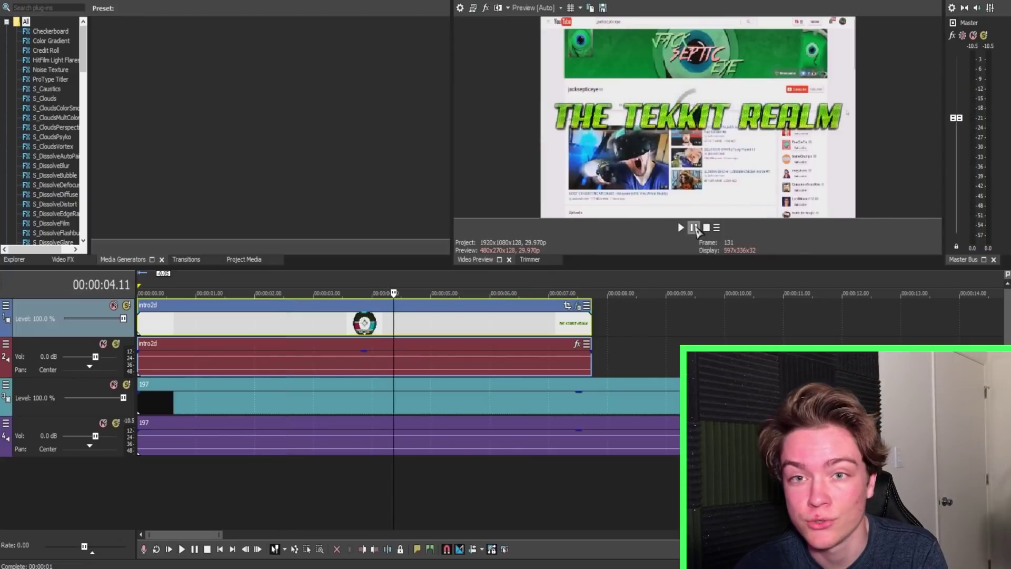